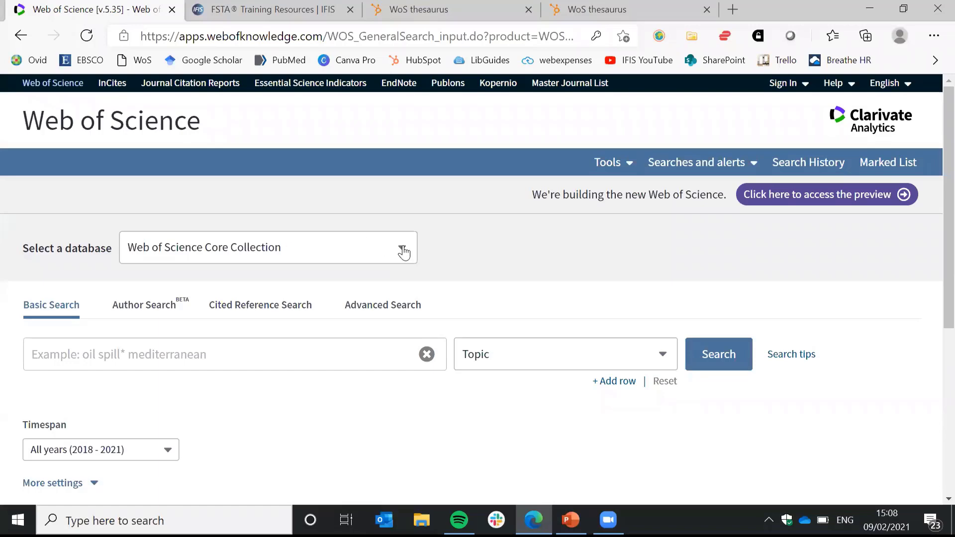
# Switch the database to FSTA - the food science resource and look through its available search fields
pyautogui.click(402, 251)
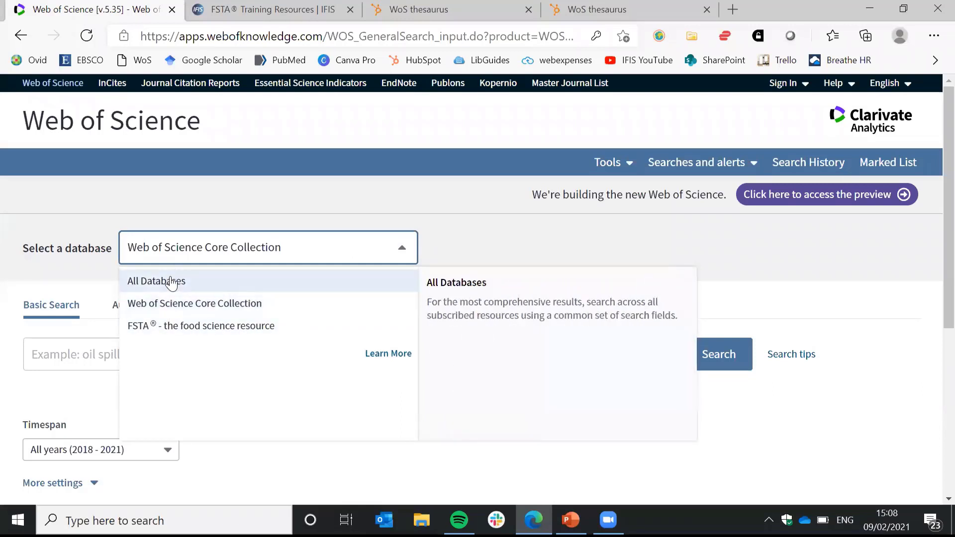
pyautogui.click(207, 326)
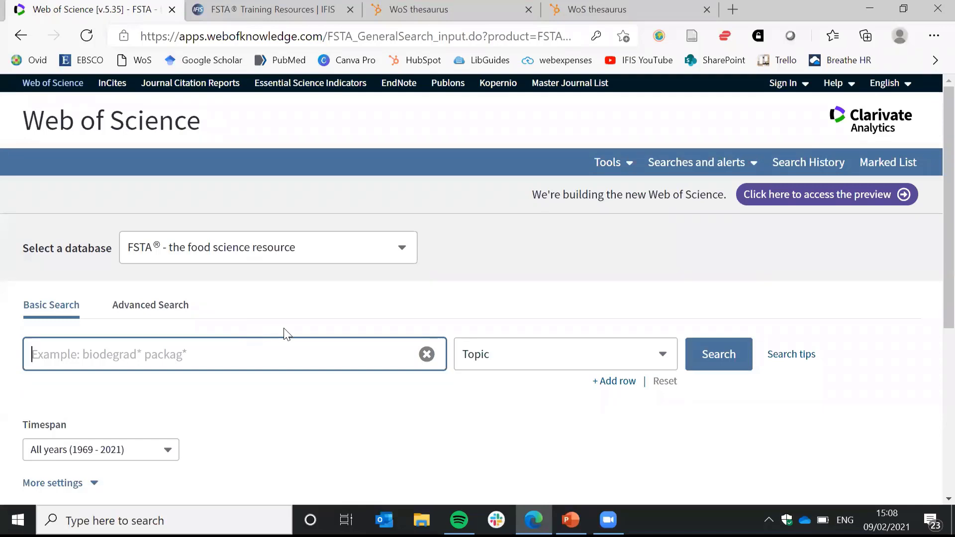
pyautogui.click(510, 365)
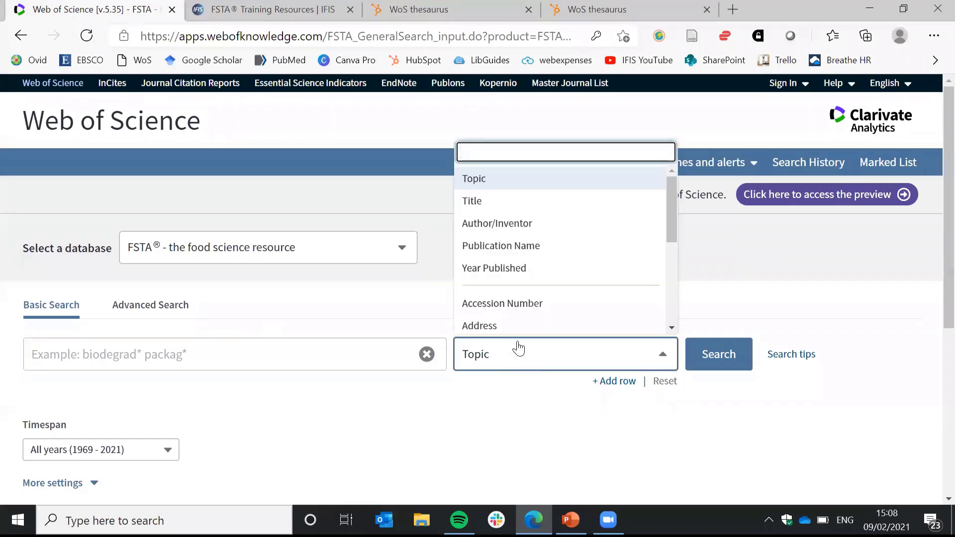
pyautogui.scroll(-2, 527, 305)
pyautogui.scroll(-1, 527, 305)
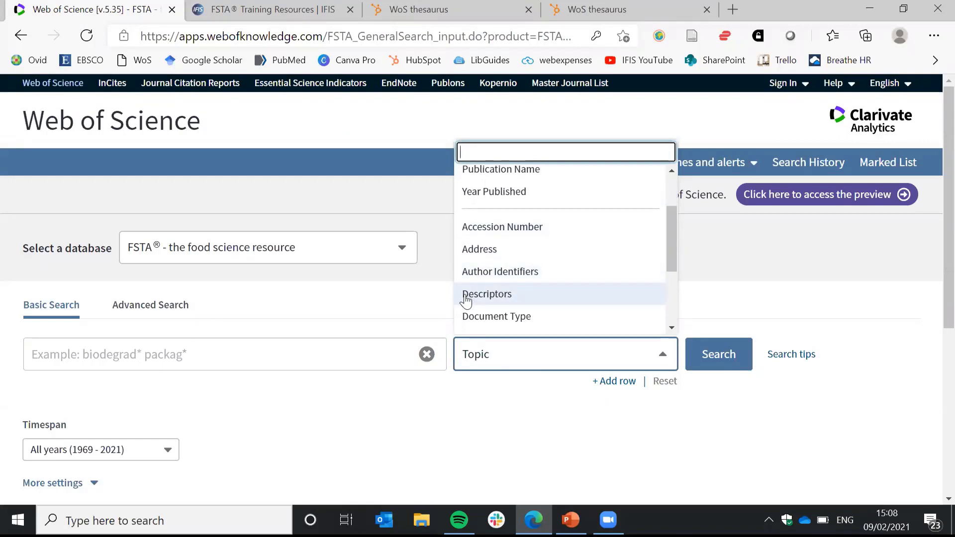
pyautogui.click(497, 359)
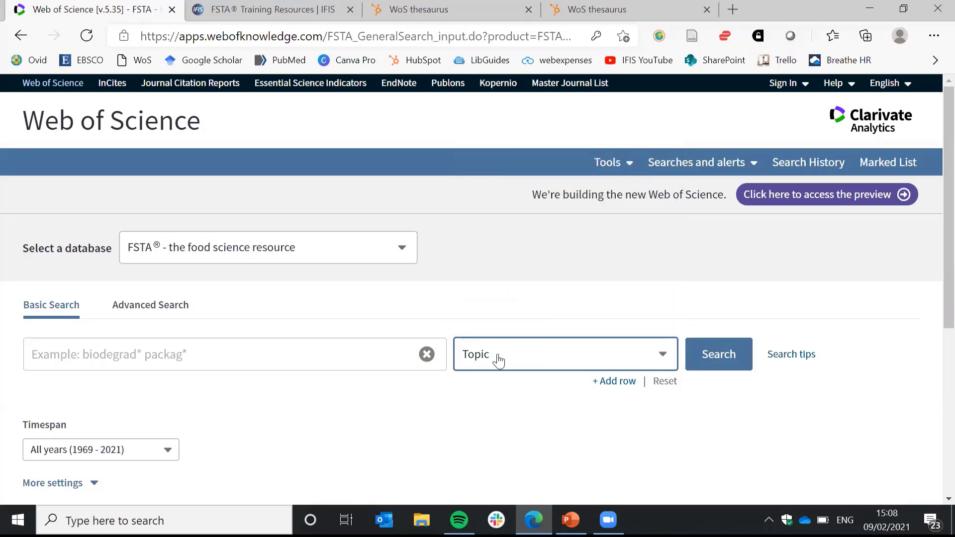
# Set the search field to Descriptors and open the FSTA thesaurus for term selection
pyautogui.click(500, 359)
pyautogui.write('des')
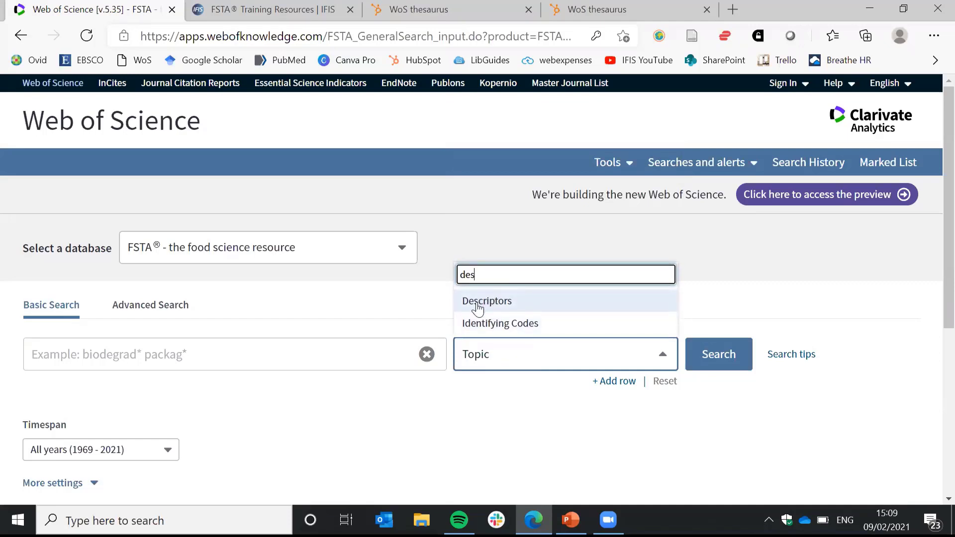
pyautogui.click(477, 306)
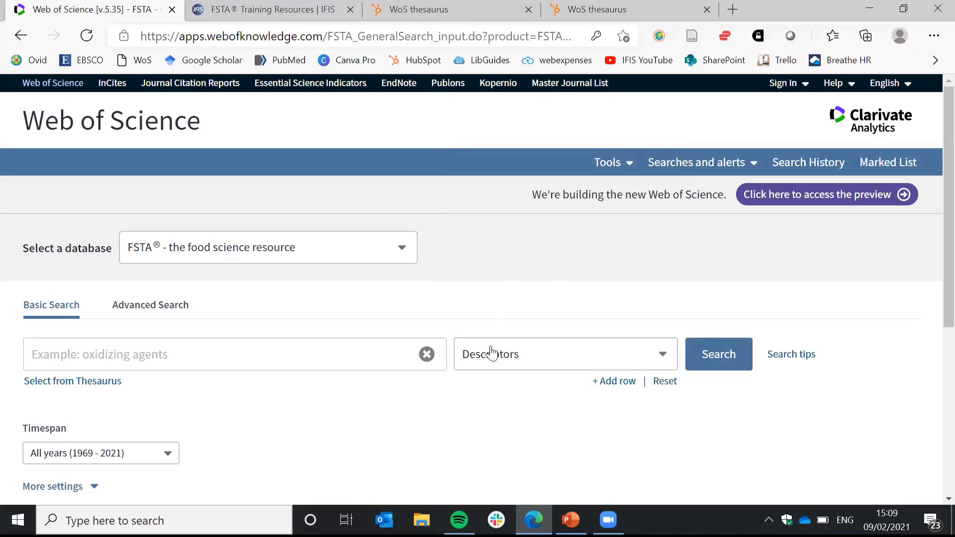
pyautogui.click(58, 391)
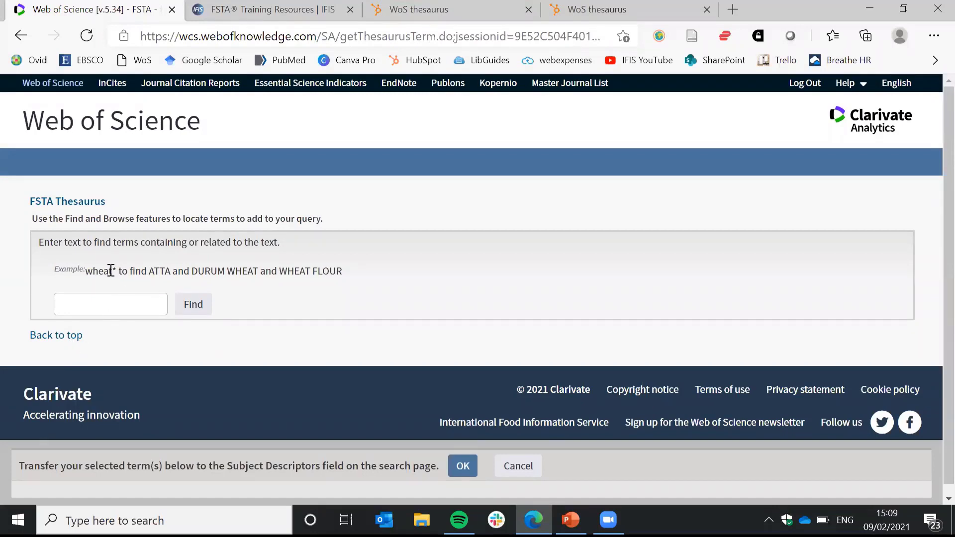
# Check the wheat* truncation example, and search the FSTA thesaurus for "waste"
pyautogui.moveTo(339, 277); pyautogui.dragTo(86, 272)
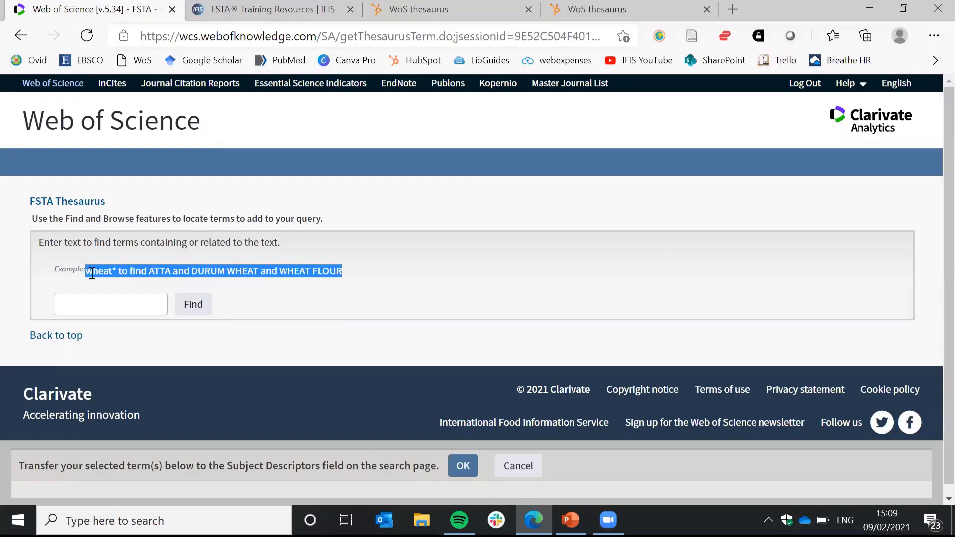
pyautogui.click(119, 270)
pyautogui.moveTo(120, 270); pyautogui.dragTo(115, 270)
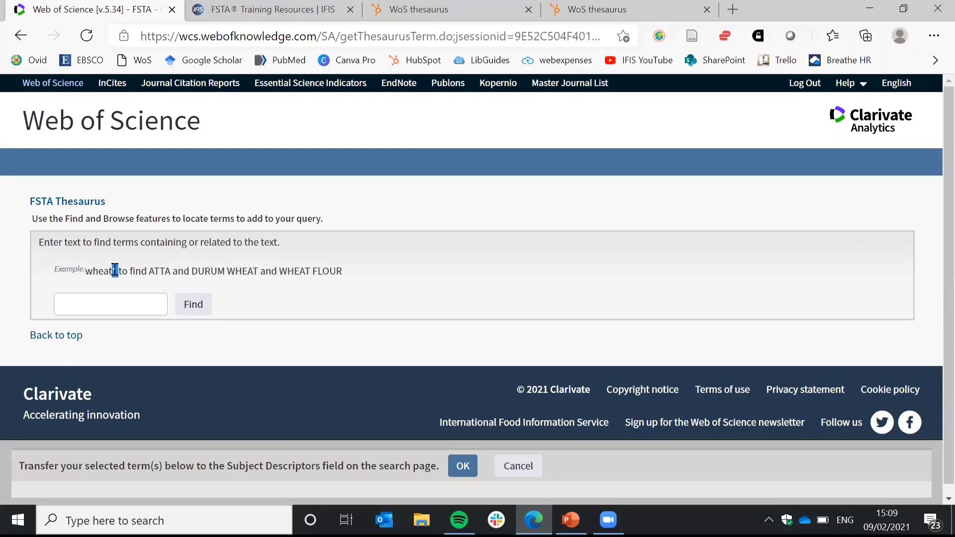
pyautogui.click(97, 305)
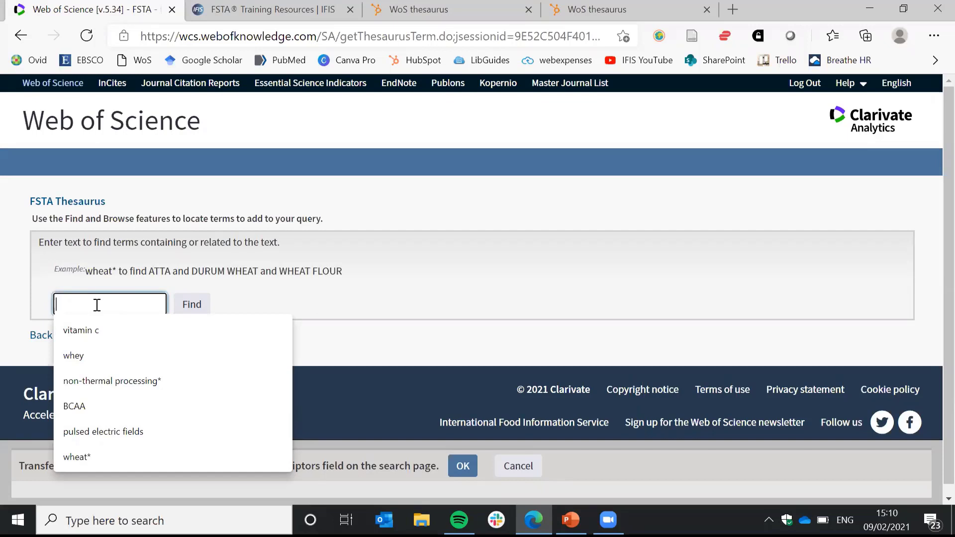
pyautogui.write('waste')
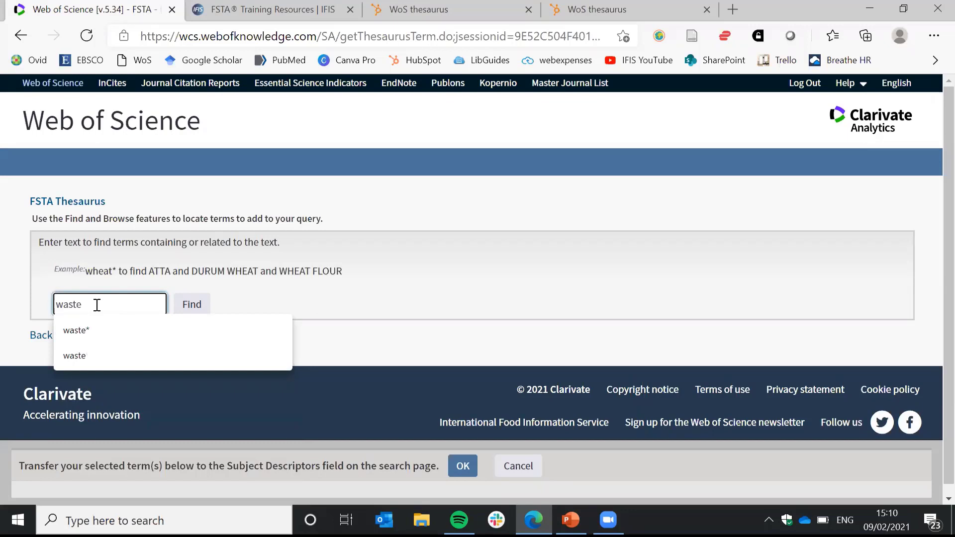
pyautogui.click(198, 312)
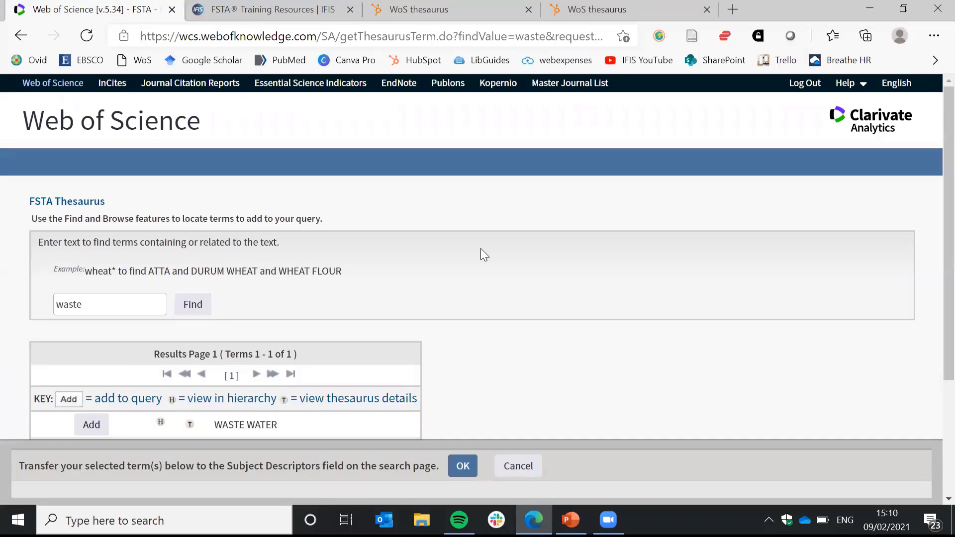
pyautogui.scroll(-1, 480, 252)
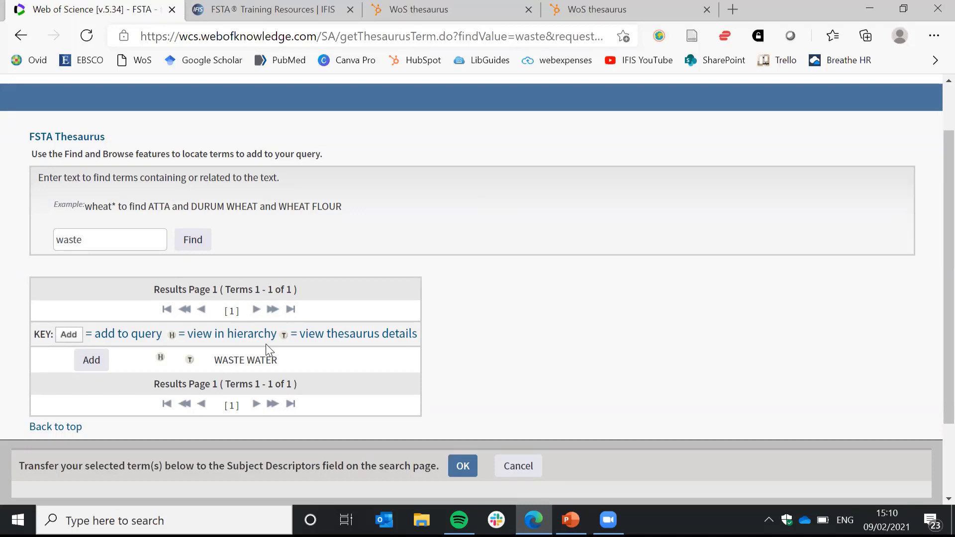
# Broaden the thesaurus search to "waste*" with a trailing wildcard
pyautogui.click(124, 241)
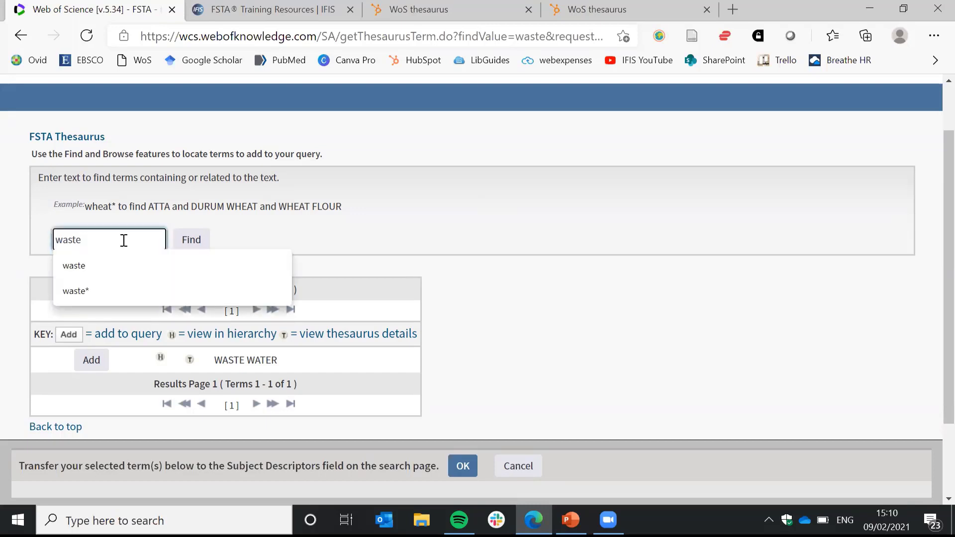
pyautogui.write('*')
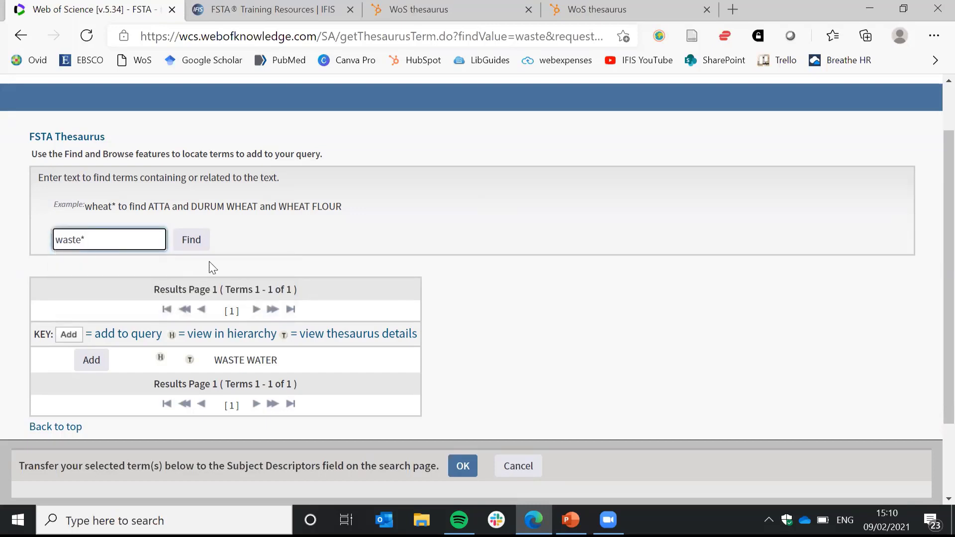
pyautogui.click(191, 240)
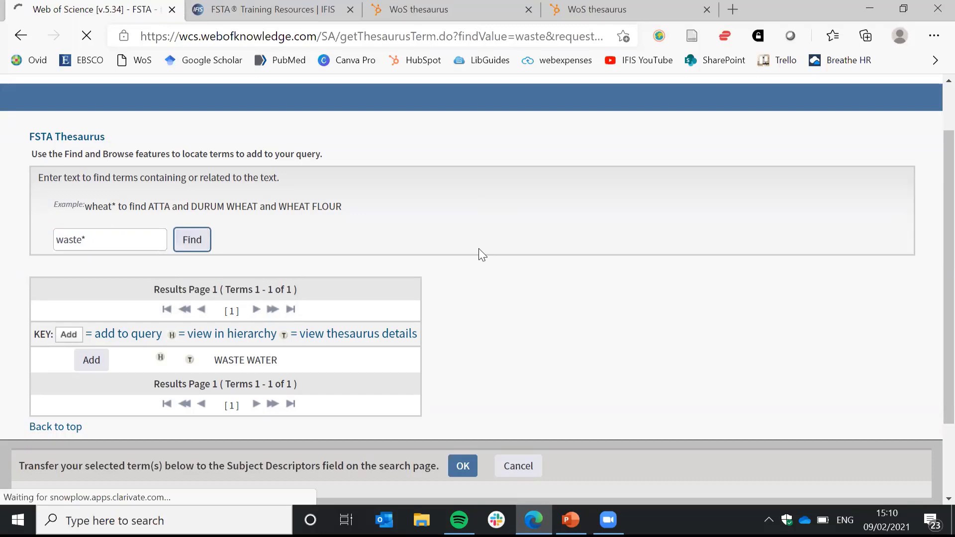
pyautogui.scroll(-3, 478, 278)
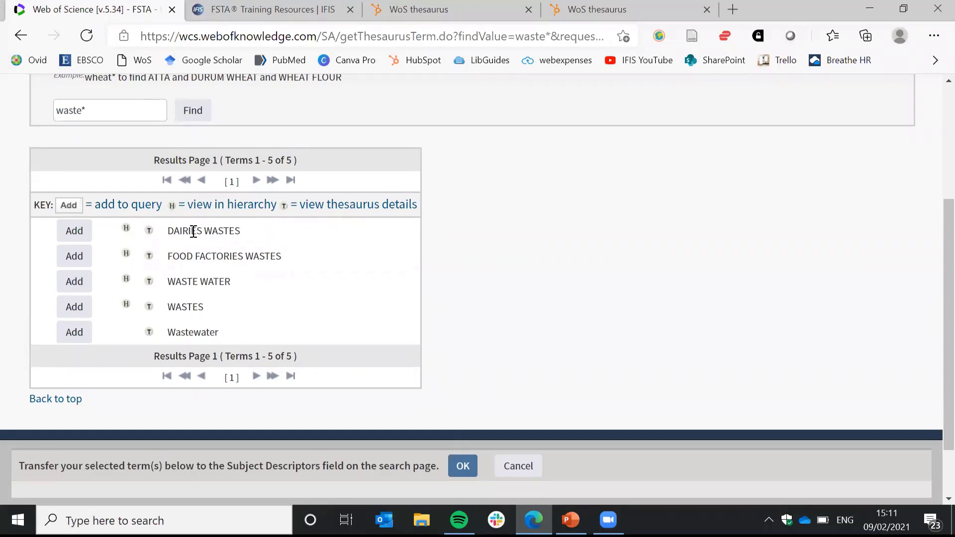
# Examine the waste terms, comparing the capitalized WASTE WATER with the lowercase Wastewater entry
pyautogui.moveTo(193, 232); pyautogui.dragTo(241, 233)
pyautogui.click(175, 332)
pyautogui.moveTo(175, 333); pyautogui.dragTo(219, 337)
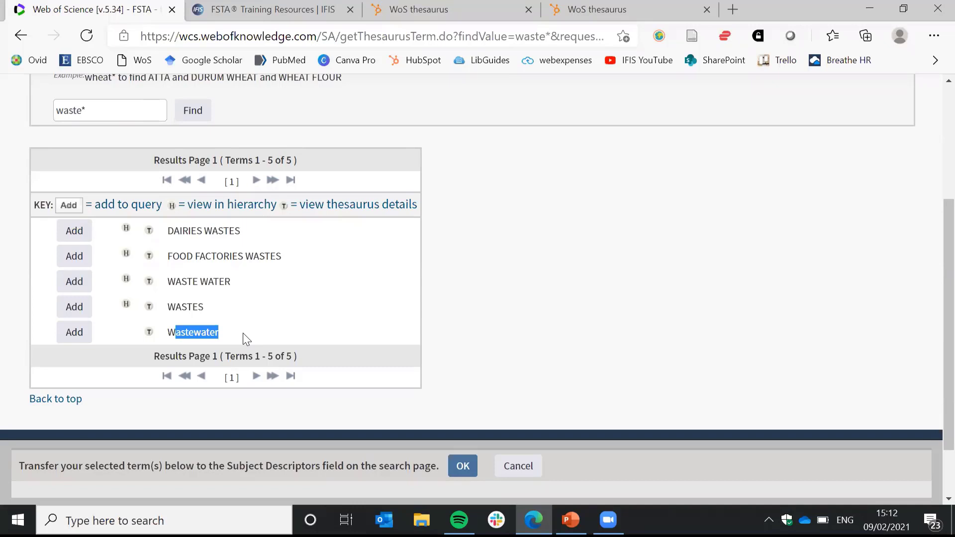
pyautogui.click(240, 335)
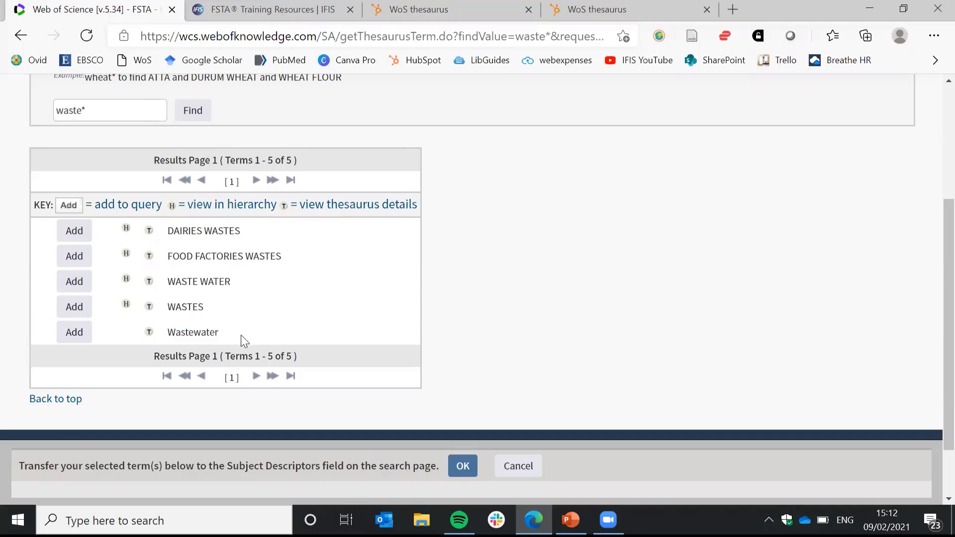
pyautogui.moveTo(233, 334); pyautogui.dragTo(169, 332)
pyautogui.moveTo(231, 283); pyautogui.dragTo(170, 283)
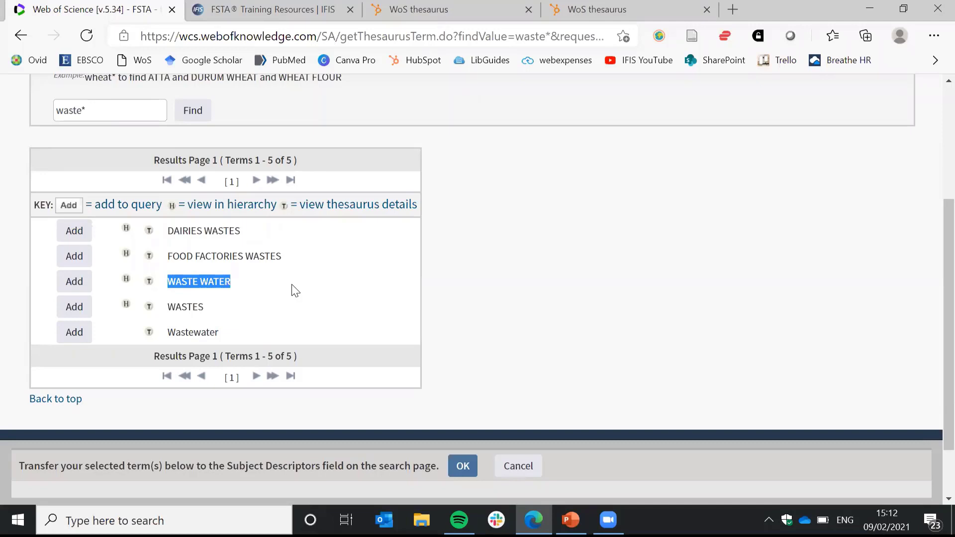
# Replace the thesaurus search term with "toxin*" and find matching terms
pyautogui.scroll(4, 295, 291)
pyautogui.moveTo(127, 303); pyautogui.dragTo(33, 308)
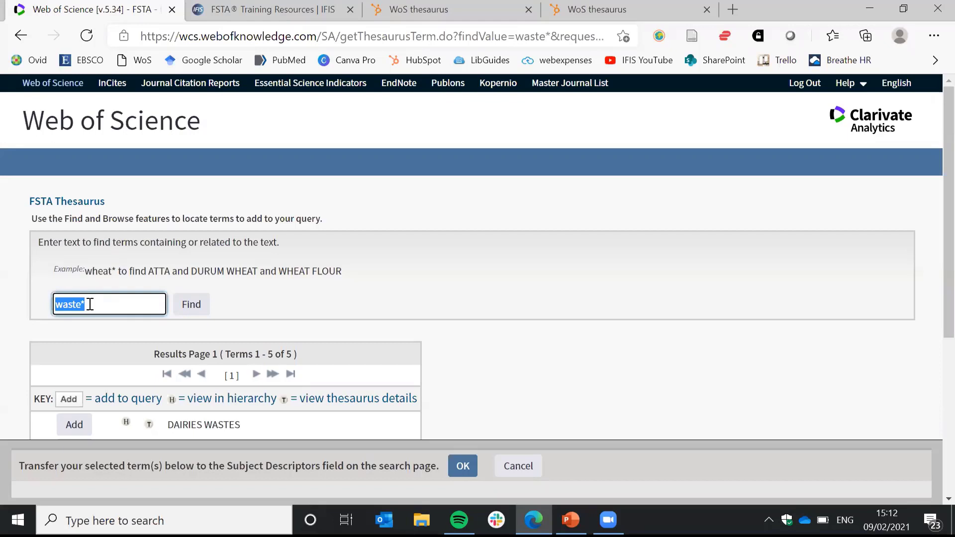
pyautogui.press('BackSpace')
pyautogui.write('*')
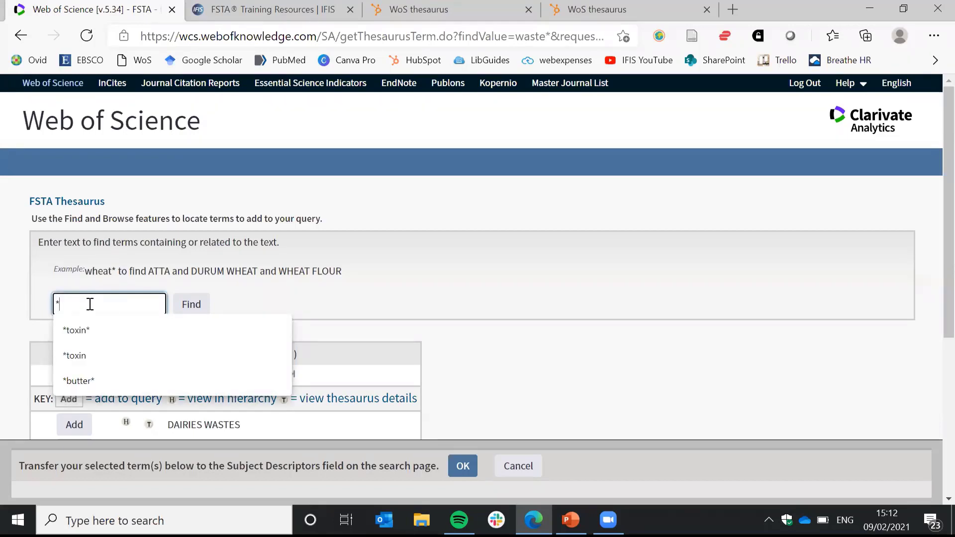
pyautogui.press('BackSpace')
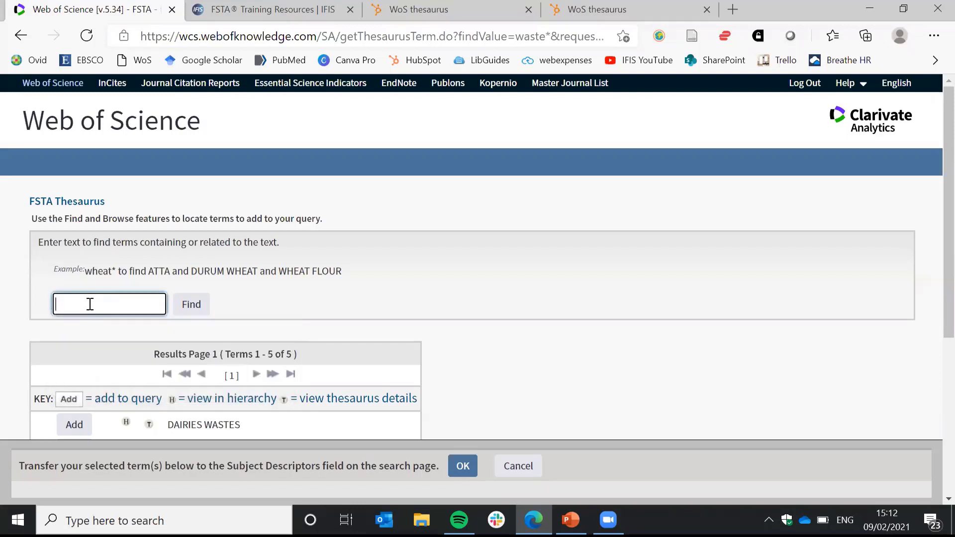
pyautogui.write('toxin*')
pyautogui.moveTo(75, 304); pyautogui.dragTo(53, 305)
pyautogui.click(201, 310)
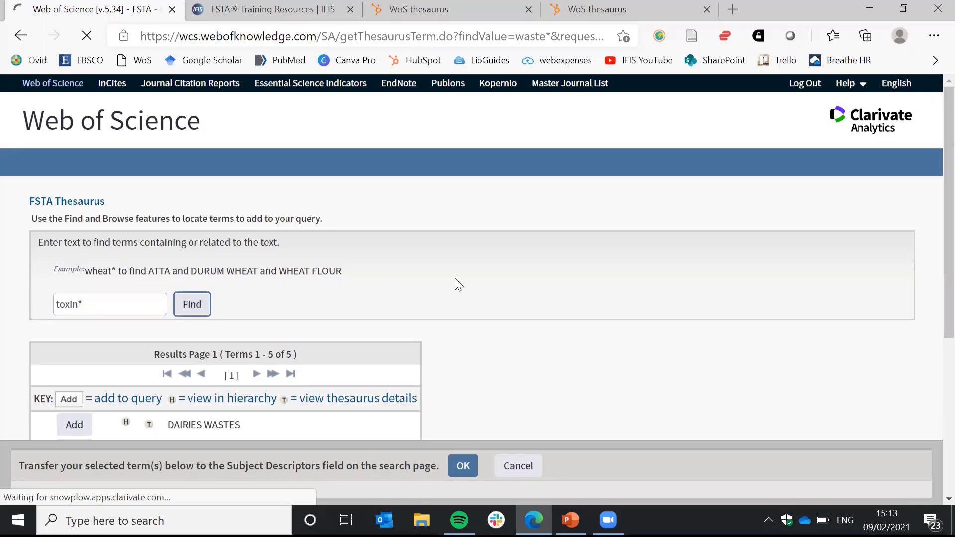
# Examine the toxin terms, comparing Botulinum toxins with the capitalized BOTULOTOXINS
pyautogui.scroll(-4, 456, 280)
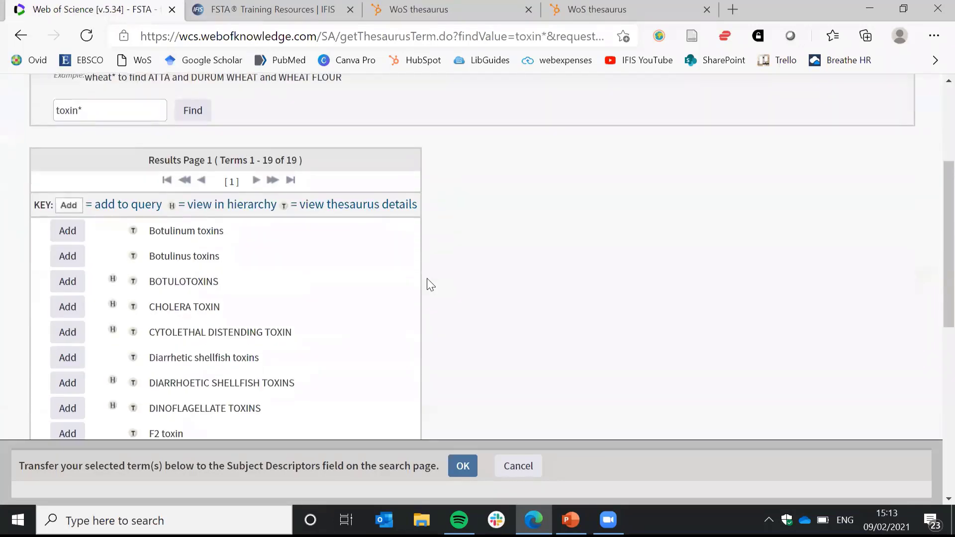
pyautogui.scroll(-1, 278, 249)
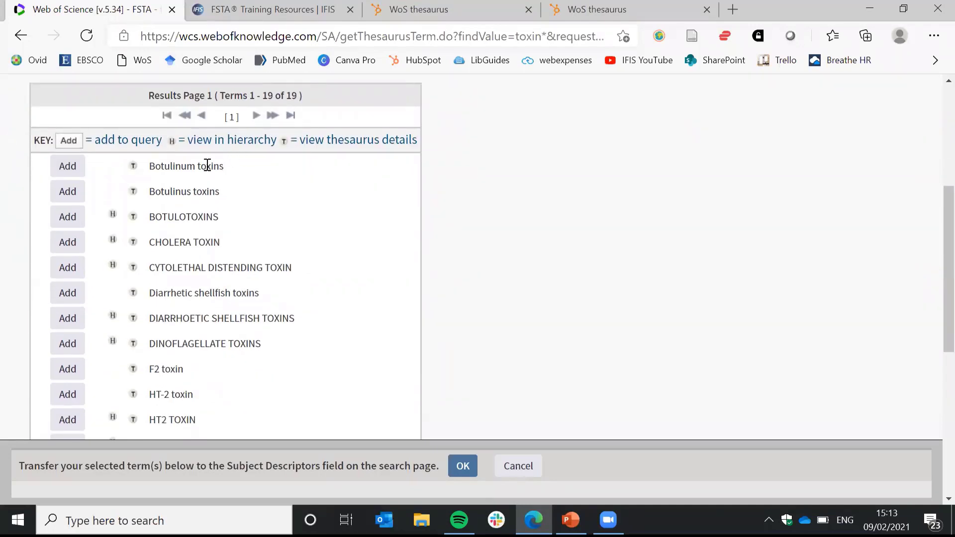
pyautogui.moveTo(201, 167); pyautogui.dragTo(224, 166)
pyautogui.moveTo(168, 217); pyautogui.dragTo(226, 219)
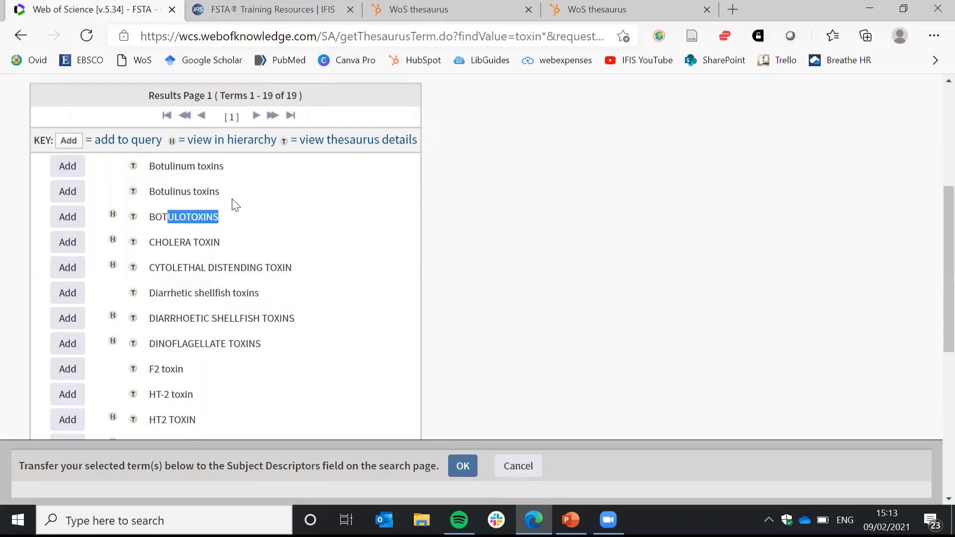
pyautogui.click(168, 167)
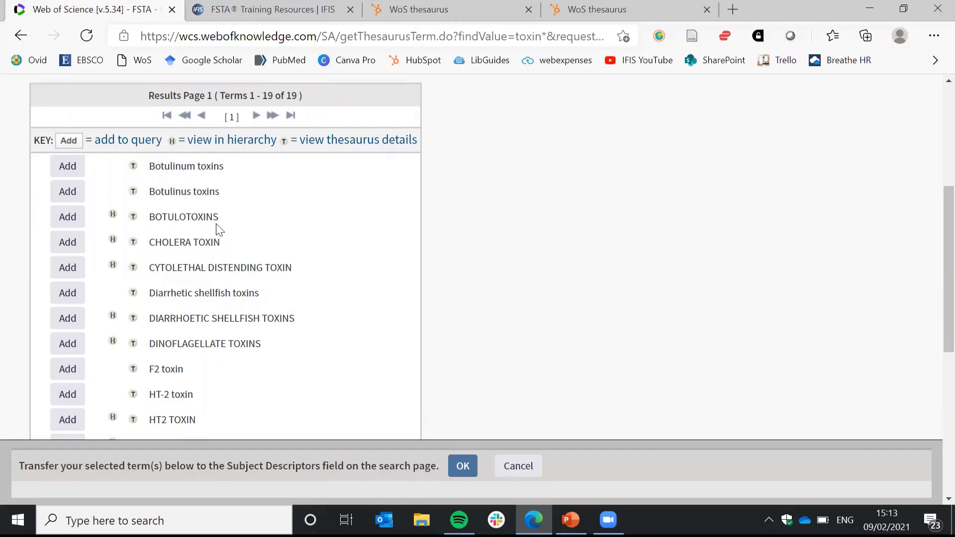
pyautogui.scroll(-1, 273, 273)
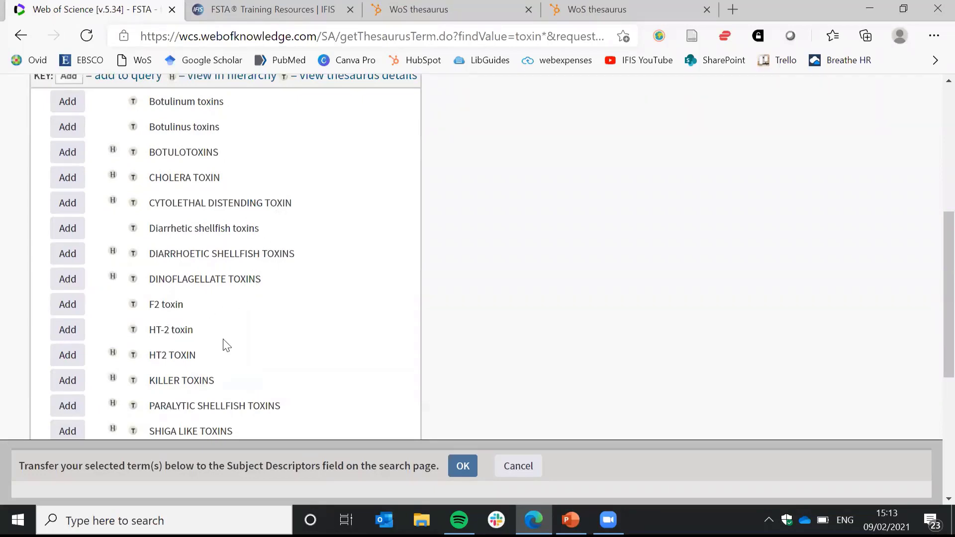
# Search the thesaurus for "*toxin*" with wildcards on both sides and look through the matching terms
pyautogui.scroll(5, 223, 345)
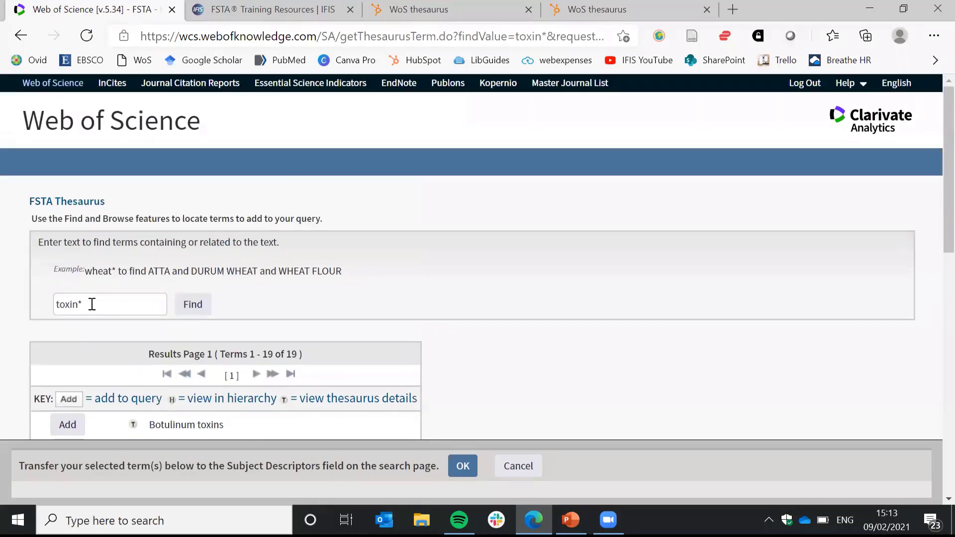
pyautogui.click(53, 303)
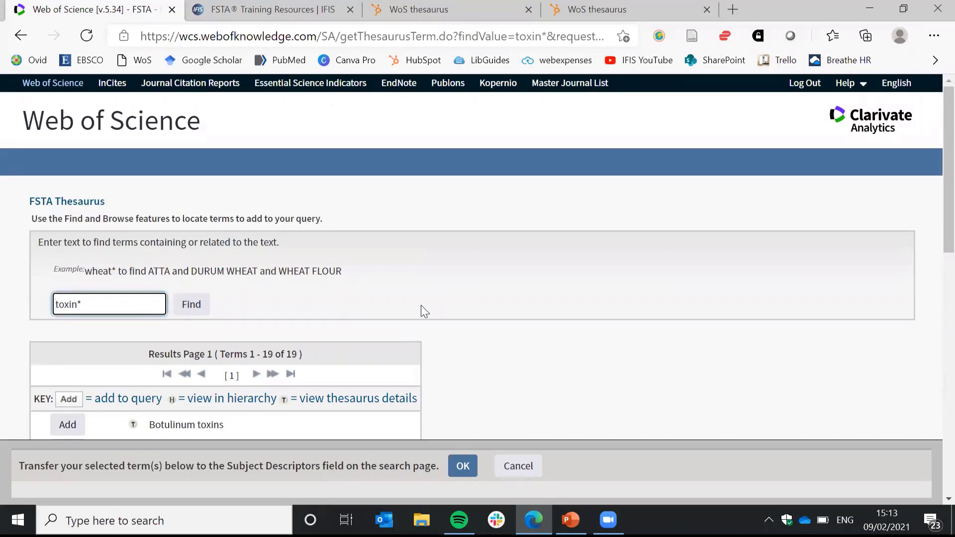
pyautogui.write('*')
pyautogui.click(192, 304)
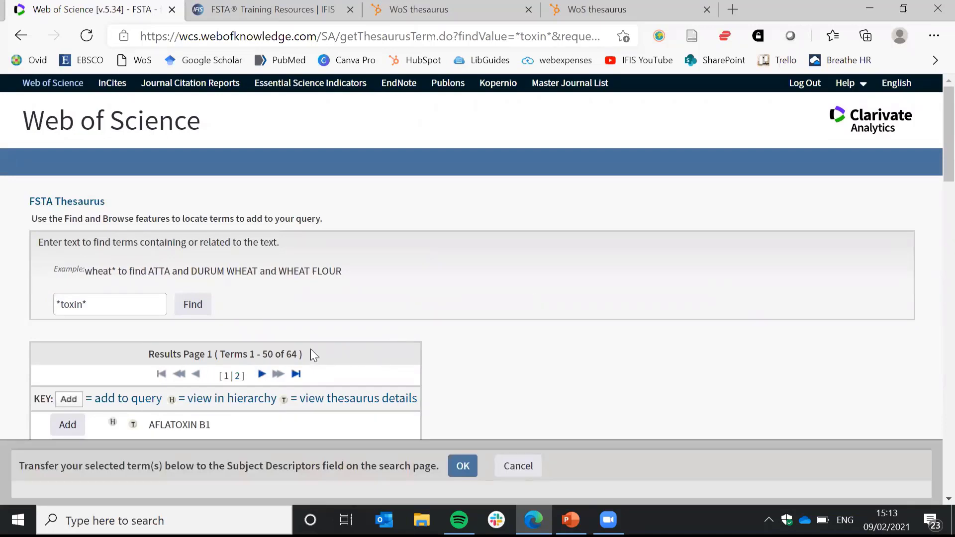
pyautogui.scroll(-1, 310, 348)
pyautogui.moveTo(281, 288); pyautogui.dragTo(298, 290)
pyautogui.scroll(-3, 339, 298)
pyautogui.scroll(-1, 329, 290)
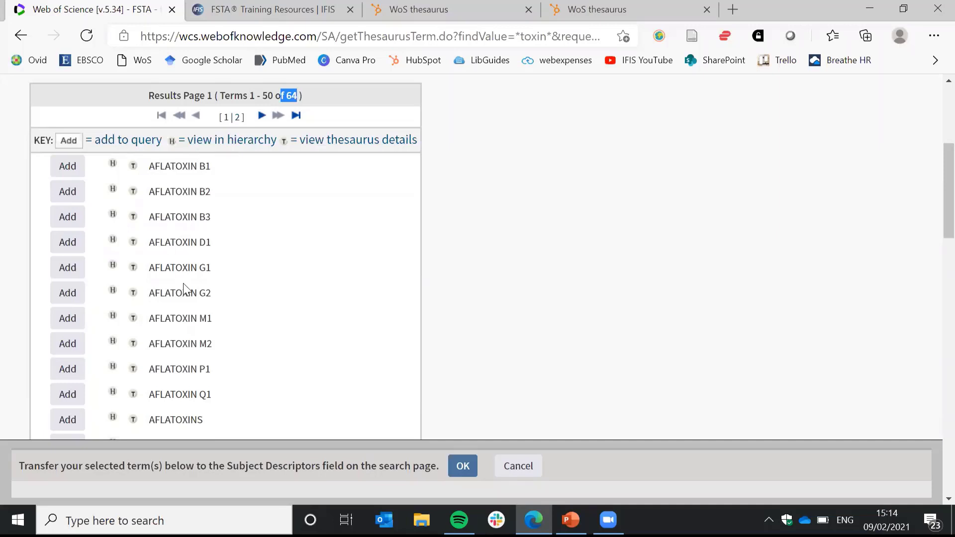
pyautogui.scroll(-1, 184, 289)
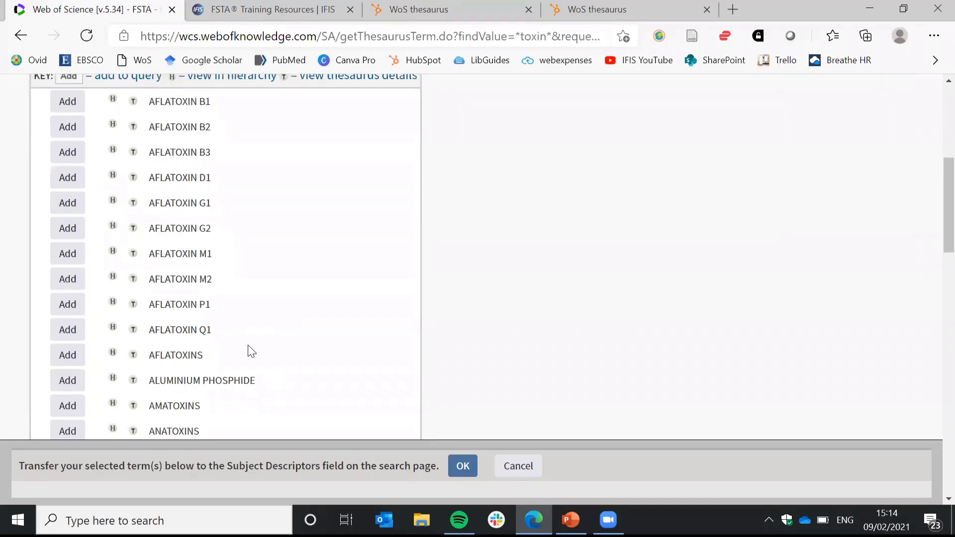
# Examine the terms matching "*toxin*", noting where the word stem falls within entries from the aflatoxins to CHOLERA TOXIN
pyautogui.scroll(-4, 252, 351)
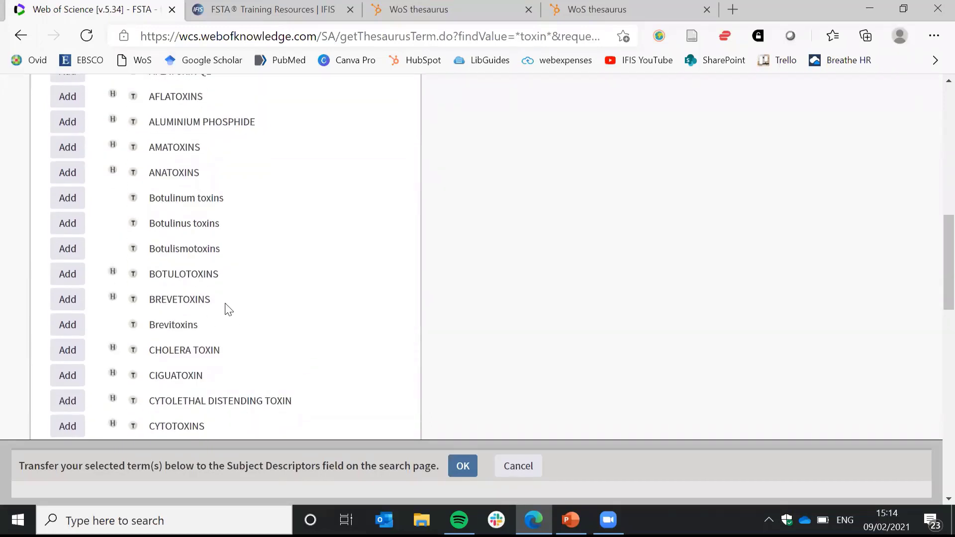
pyautogui.scroll(-1, 232, 314)
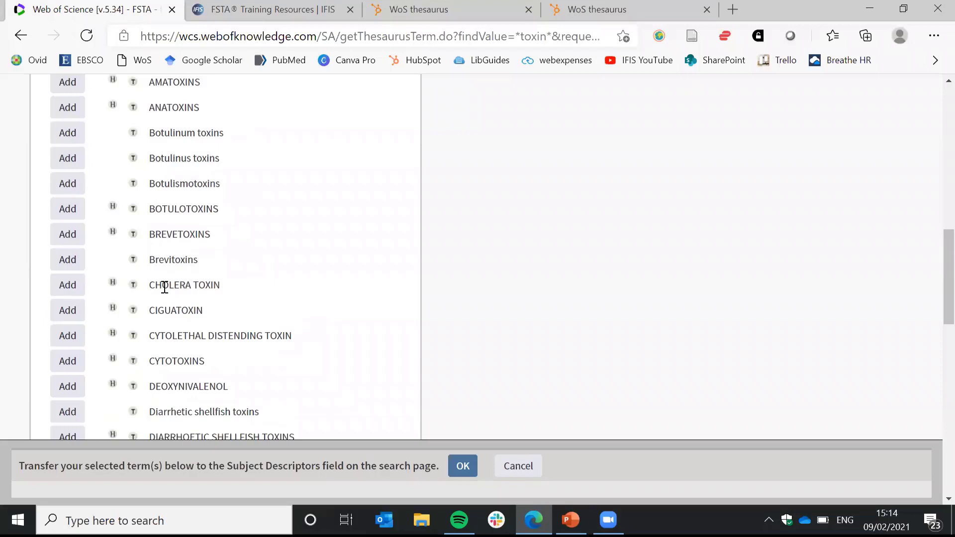
pyautogui.doubleClick(196, 285)
pyautogui.scroll(1, 347, 362)
pyautogui.scroll(1, 352, 363)
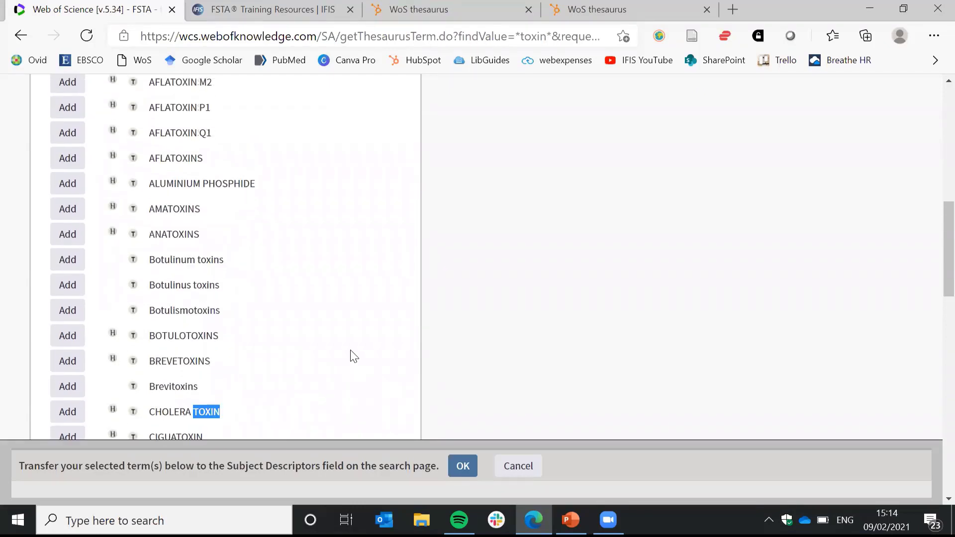
pyautogui.scroll(1, 358, 345)
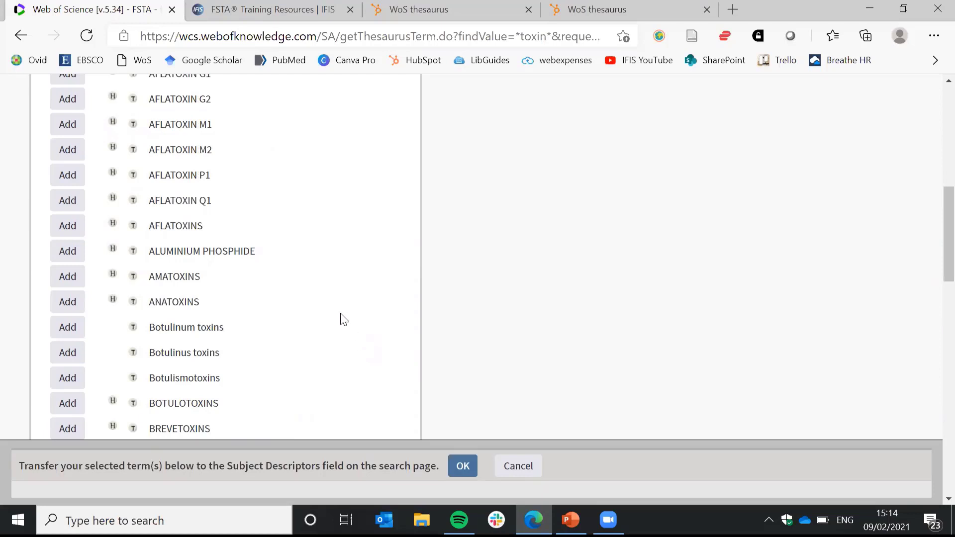
pyautogui.scroll(-1, 306, 276)
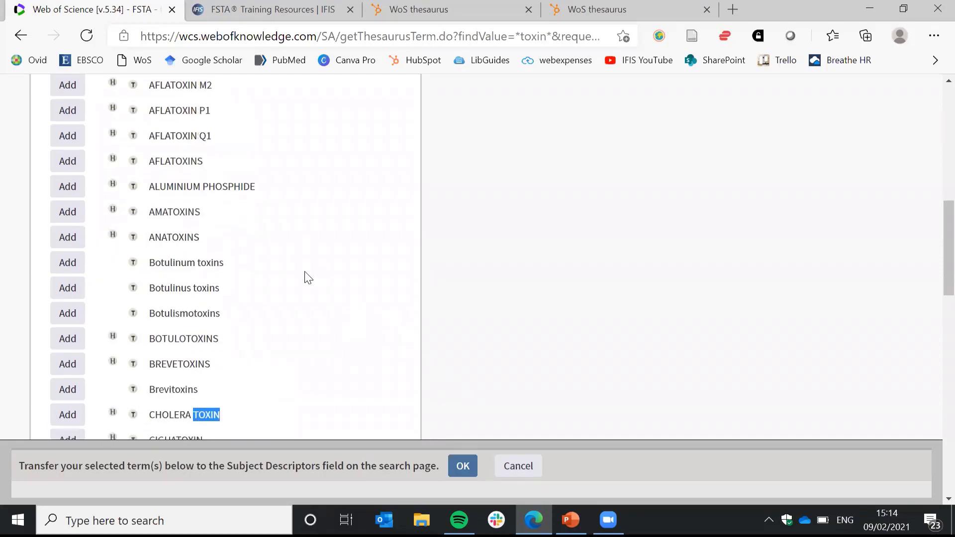
pyautogui.scroll(-1, 308, 277)
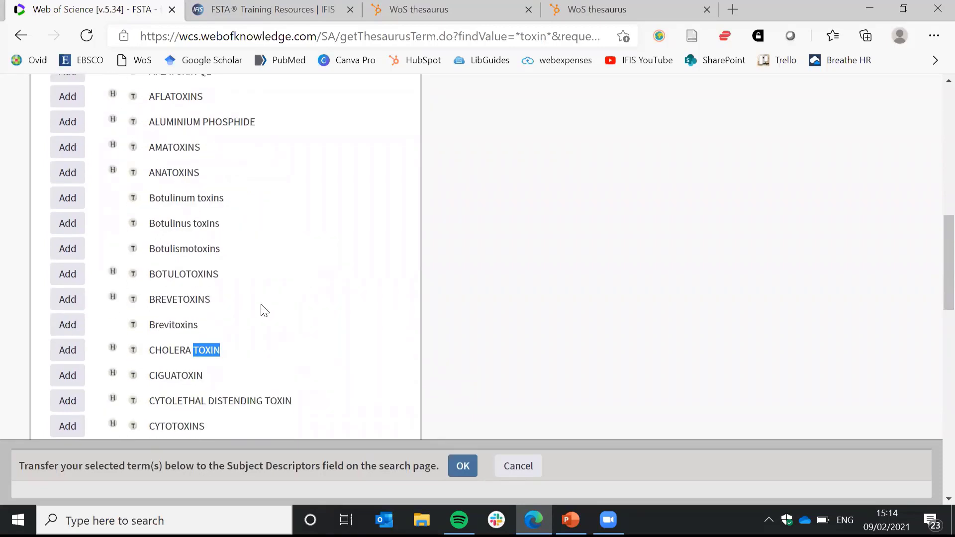
# View the thesaurus details for Brevitoxins and compare its spelling with the term listed under Use
pyautogui.click(135, 328)
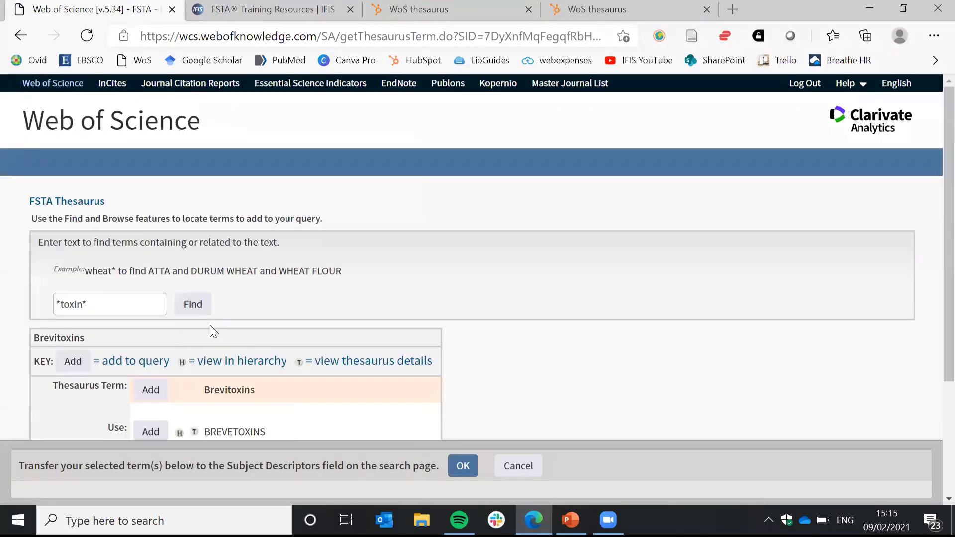
pyautogui.scroll(-3, 334, 342)
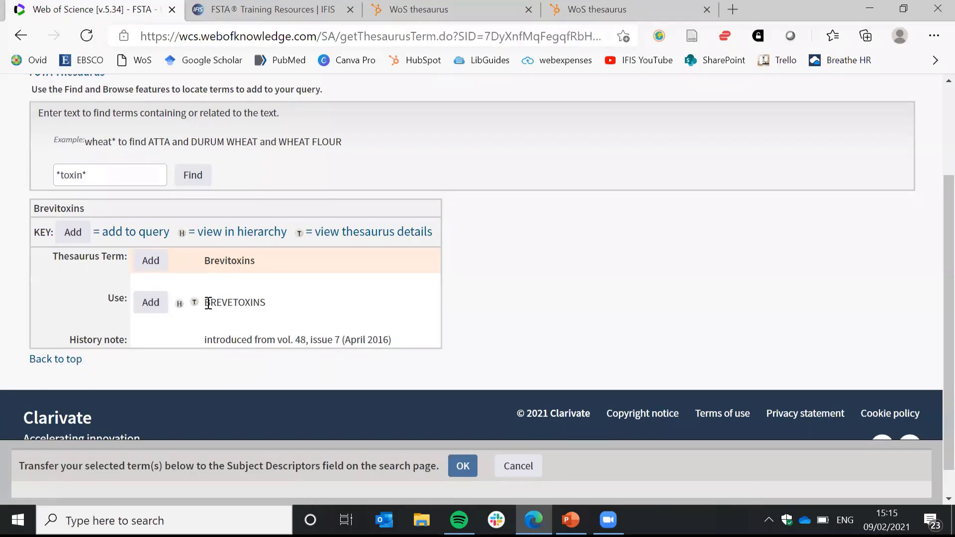
pyautogui.moveTo(209, 303); pyautogui.dragTo(266, 302)
pyautogui.click(226, 261)
pyautogui.moveTo(226, 261); pyautogui.dragTo(228, 261)
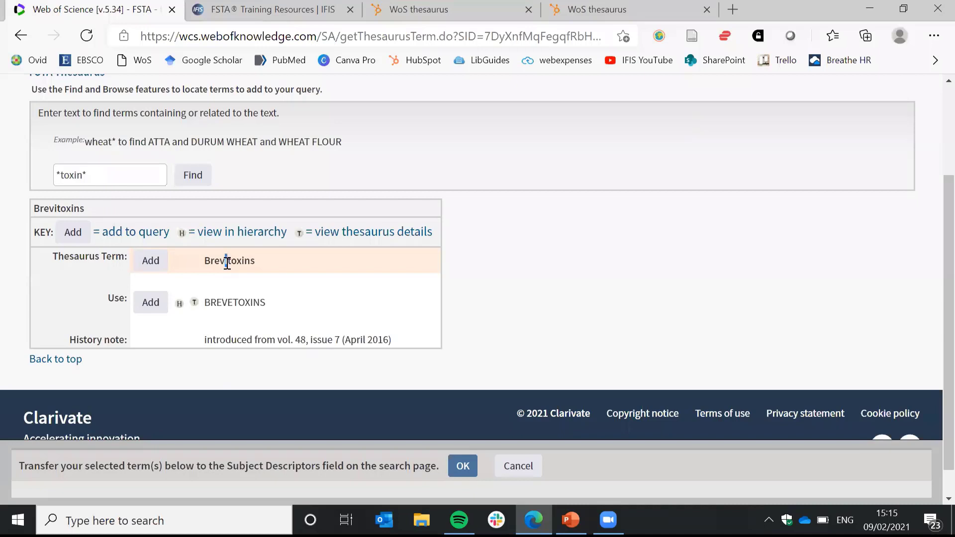
pyautogui.click(231, 302)
pyautogui.moveTo(232, 303); pyautogui.dragTo(228, 302)
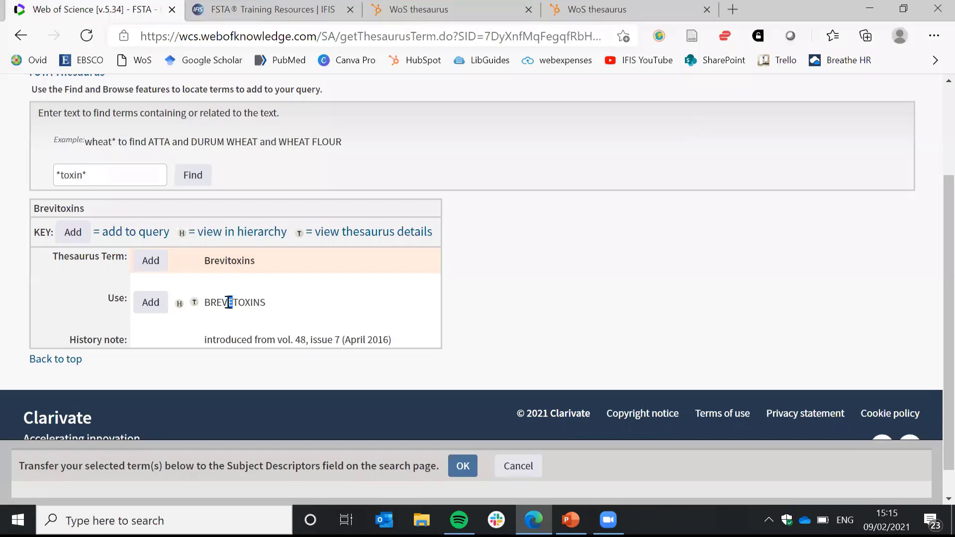
# View the thesaurus details for the preferred term BREVETOXINS and examine its broader, related and used-for terms
pyautogui.click(195, 303)
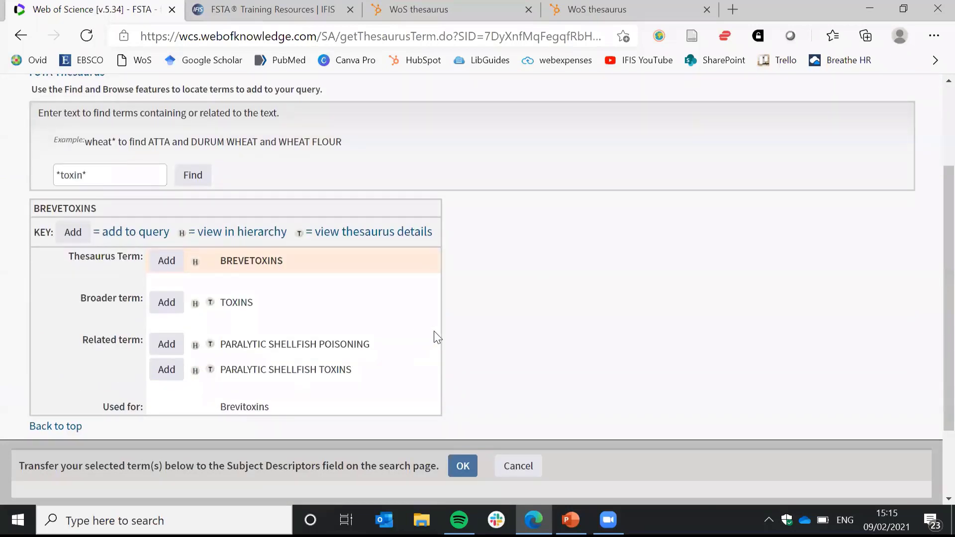
pyautogui.scroll(-1, 436, 330)
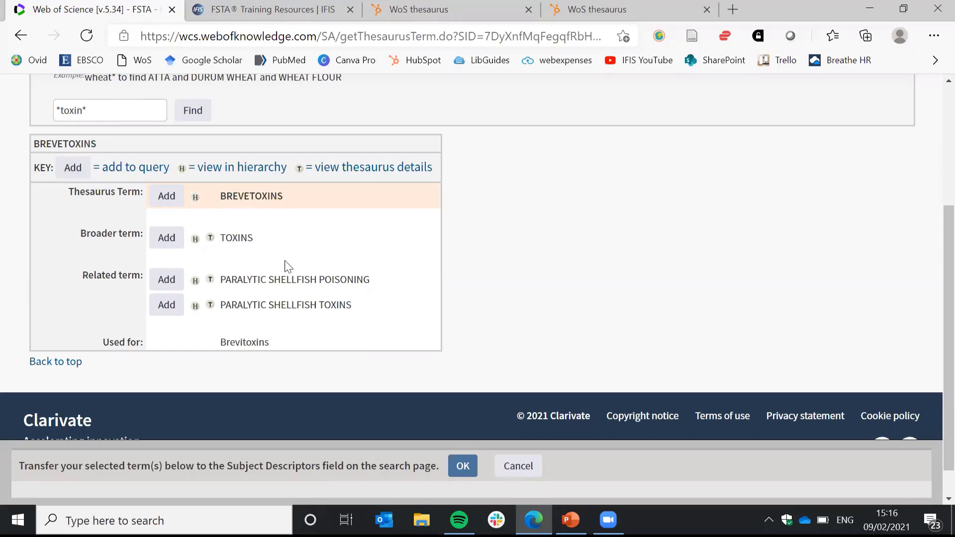
pyautogui.moveTo(283, 196); pyautogui.dragTo(222, 195)
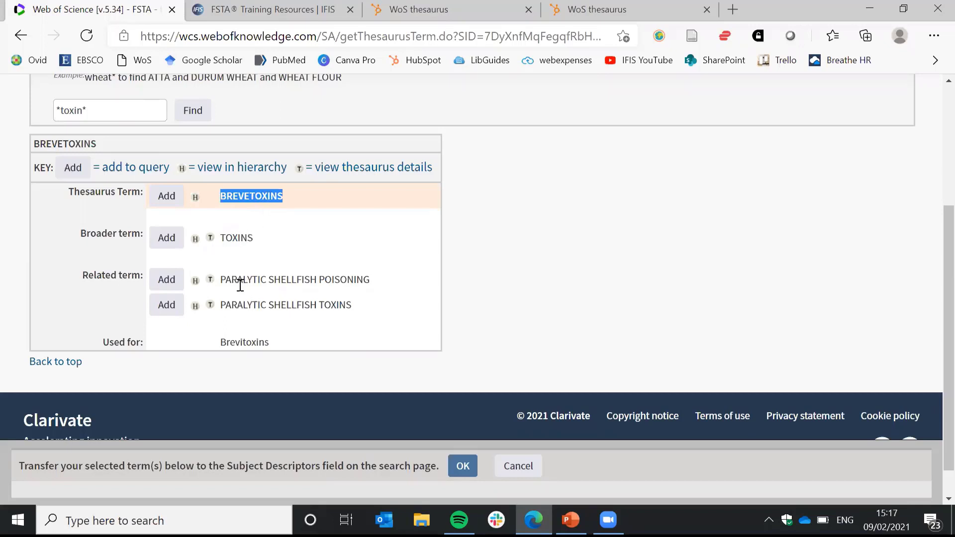
pyautogui.click(383, 301)
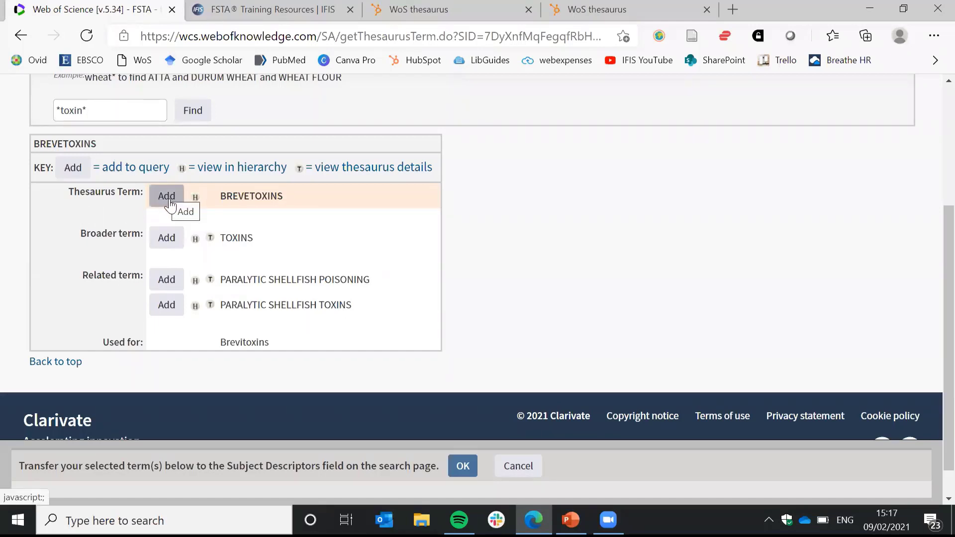
pyautogui.doubleClick(248, 339)
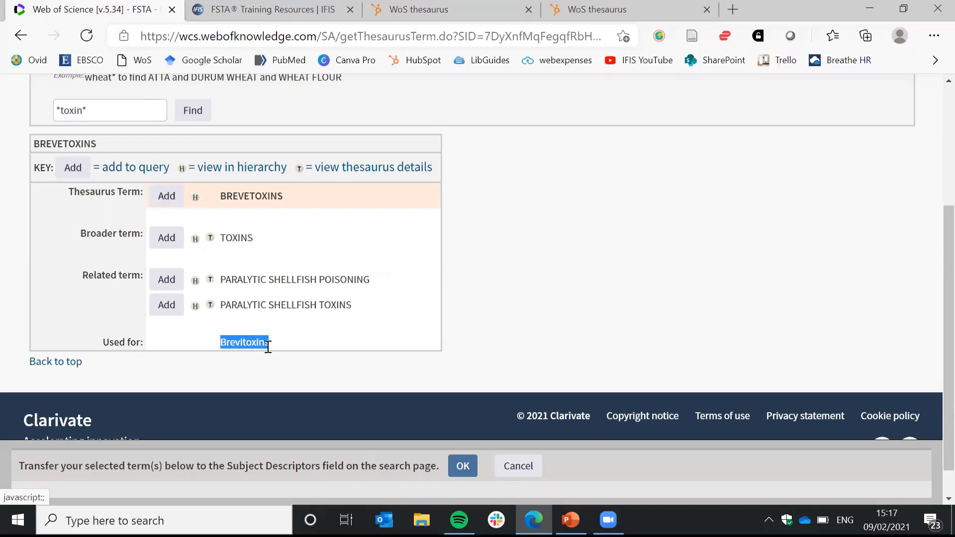
# Add BREVETOXINS to the query, transfer it to the Descriptors search field and run the search
pyautogui.click(167, 198)
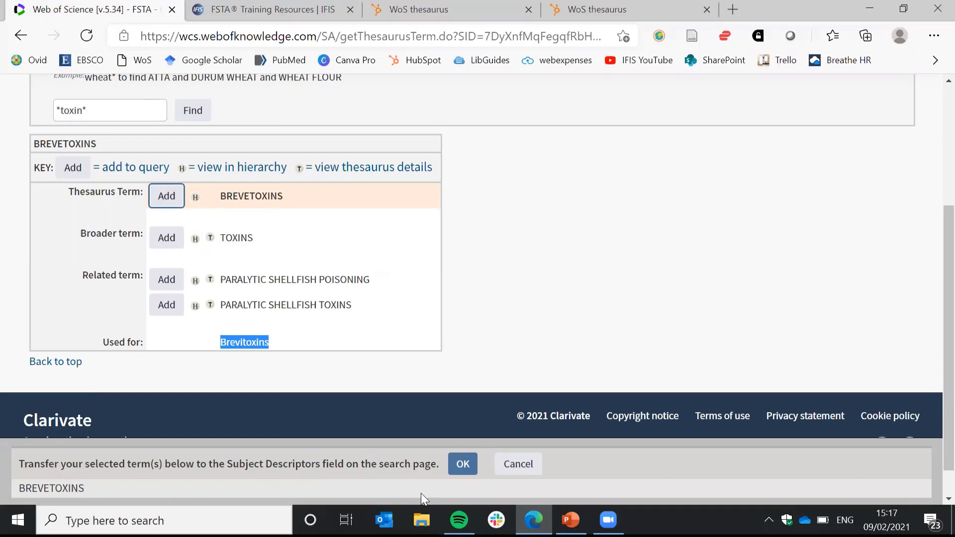
pyautogui.click(102, 487)
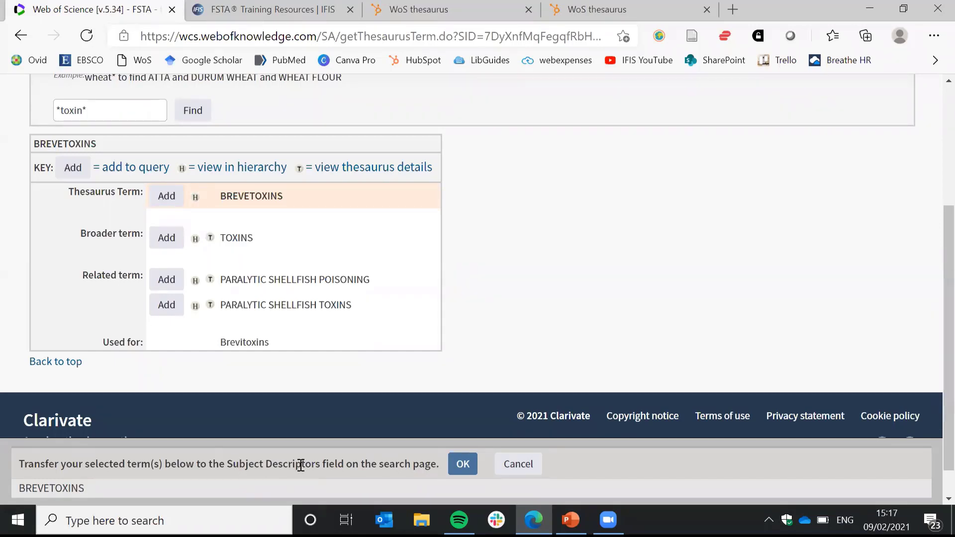
pyautogui.click(466, 466)
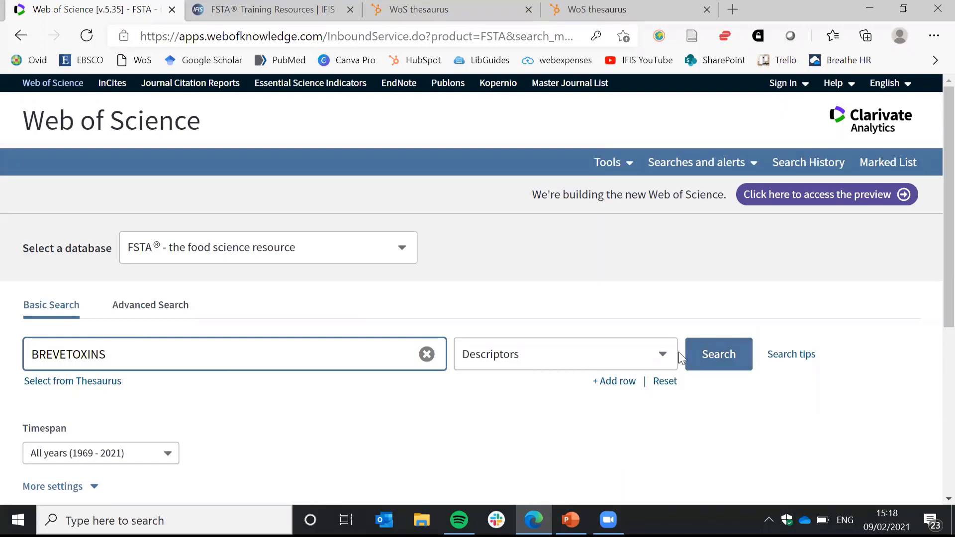
pyautogui.click(712, 354)
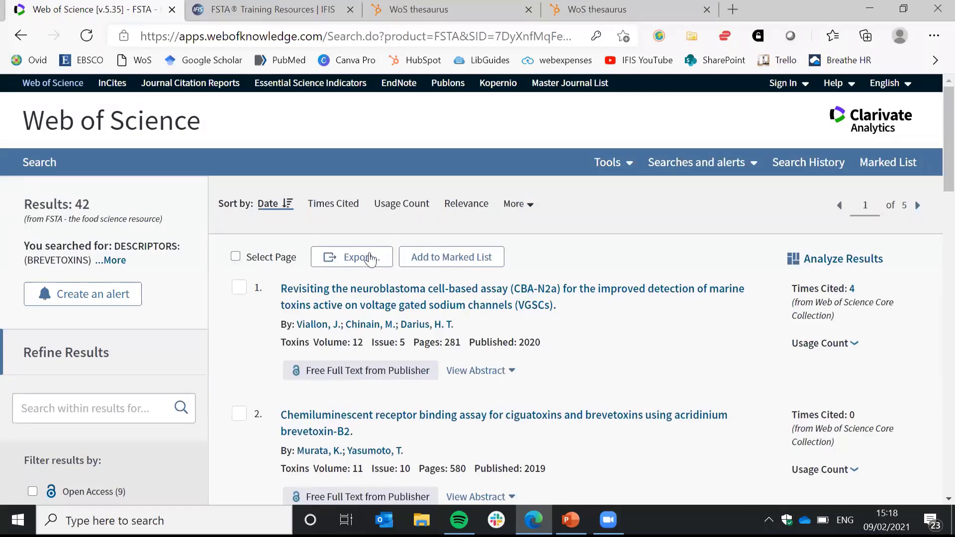
# Open the full record of the first search result and examine its Keywords section
pyautogui.click(463, 305)
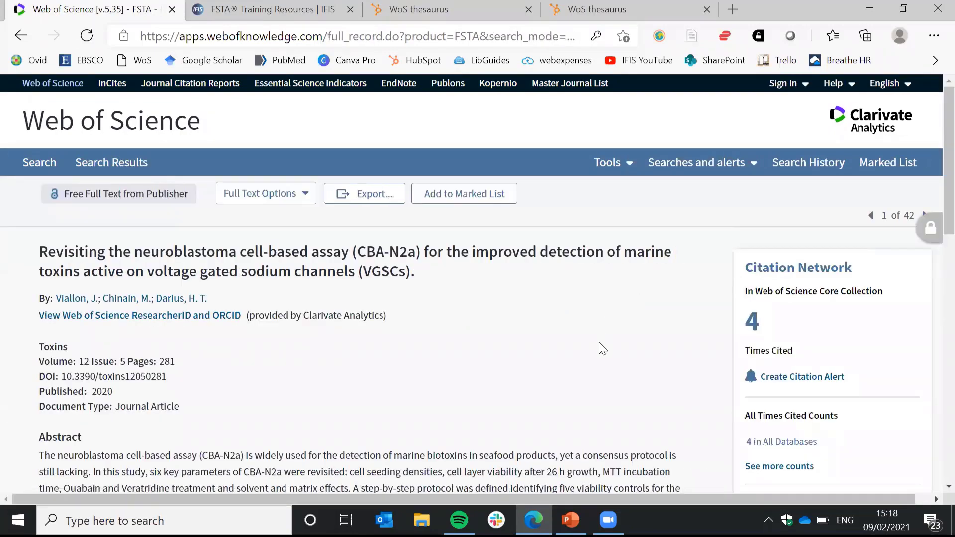
pyautogui.scroll(-4, 598, 342)
pyautogui.scroll(-5, 602, 348)
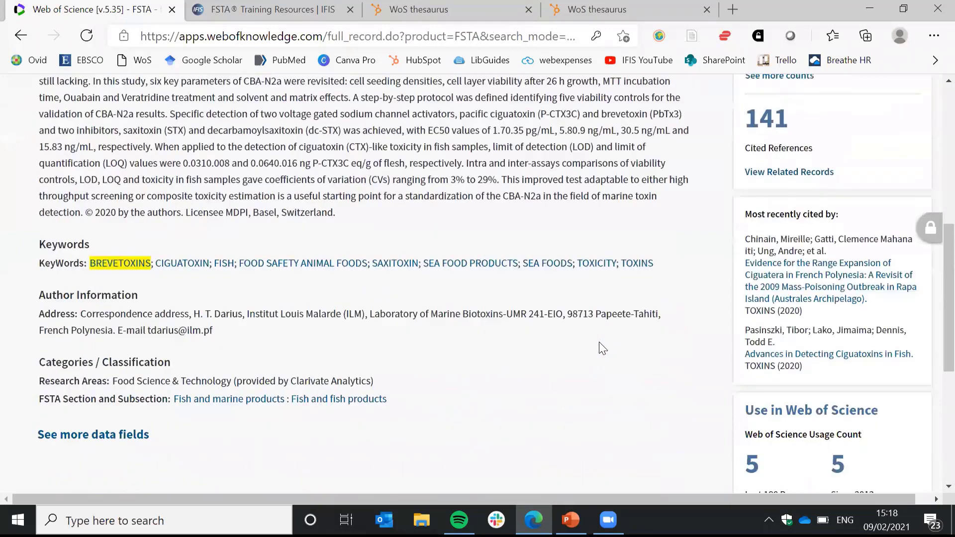
pyautogui.scroll(1, 547, 381)
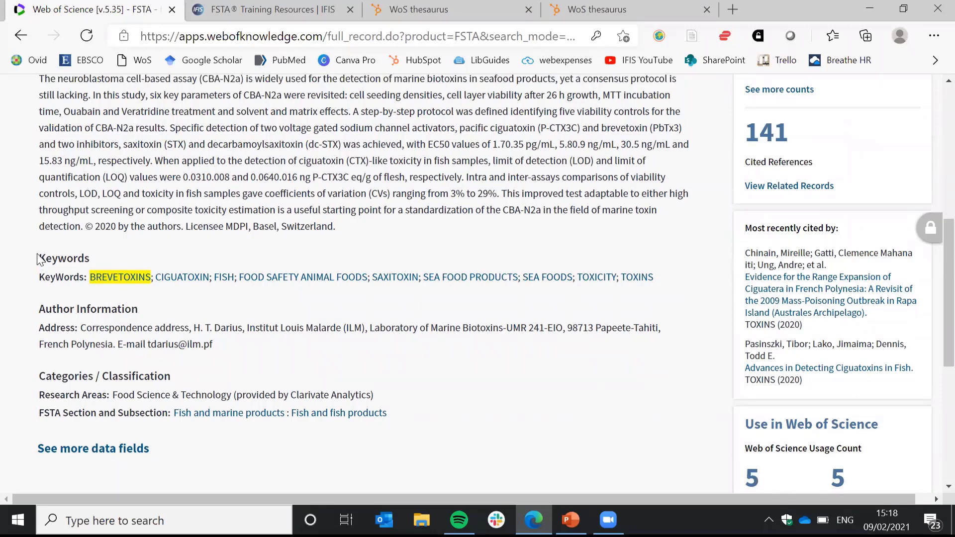
pyautogui.moveTo(38, 258); pyautogui.dragTo(92, 259)
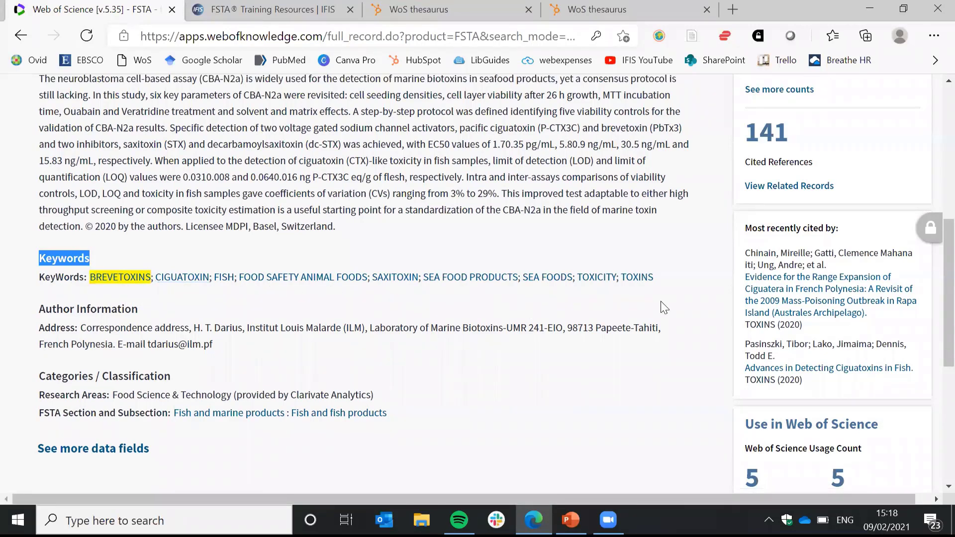
# Check the record's title and abstract for mentions of brevetoxin and compare them with the BREVETOXINS keyword
pyautogui.scroll(1, 663, 308)
pyautogui.scroll(2, 647, 326)
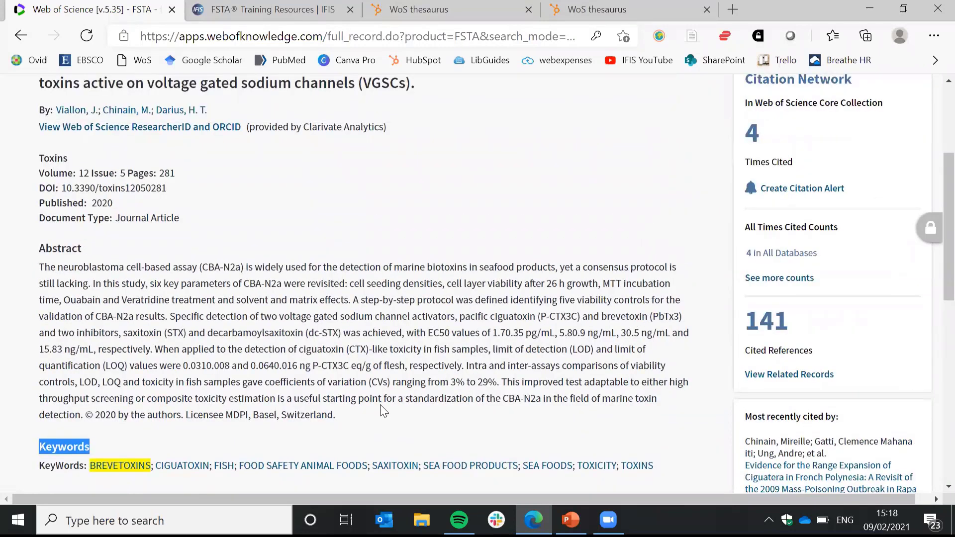
pyautogui.scroll(1, 393, 393)
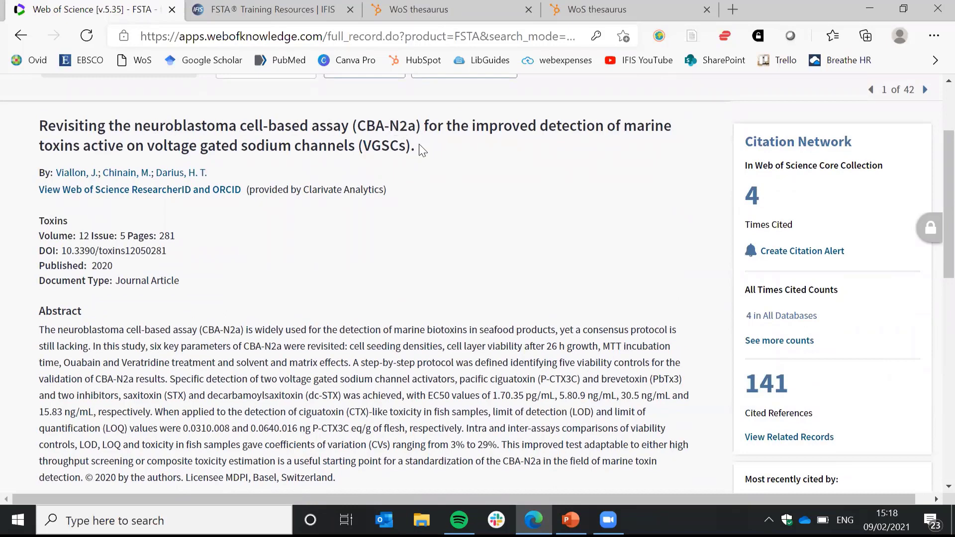
pyautogui.scroll(-1, 430, 278)
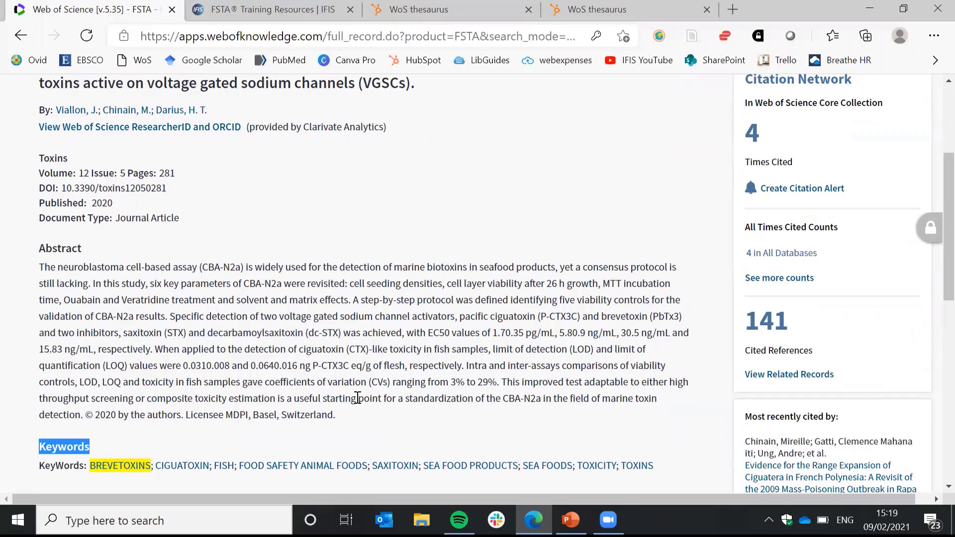
pyautogui.scroll(-1, 354, 400)
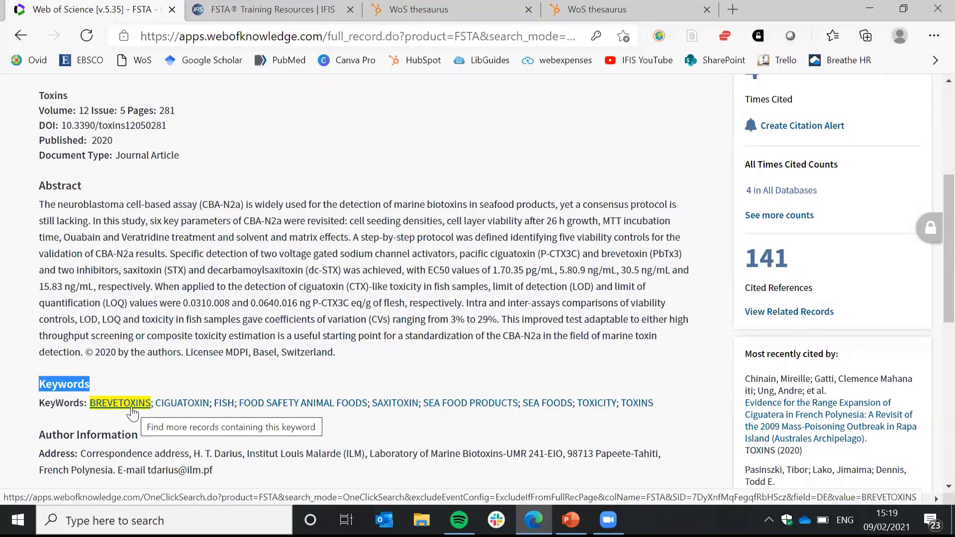
pyautogui.doubleClick(631, 253)
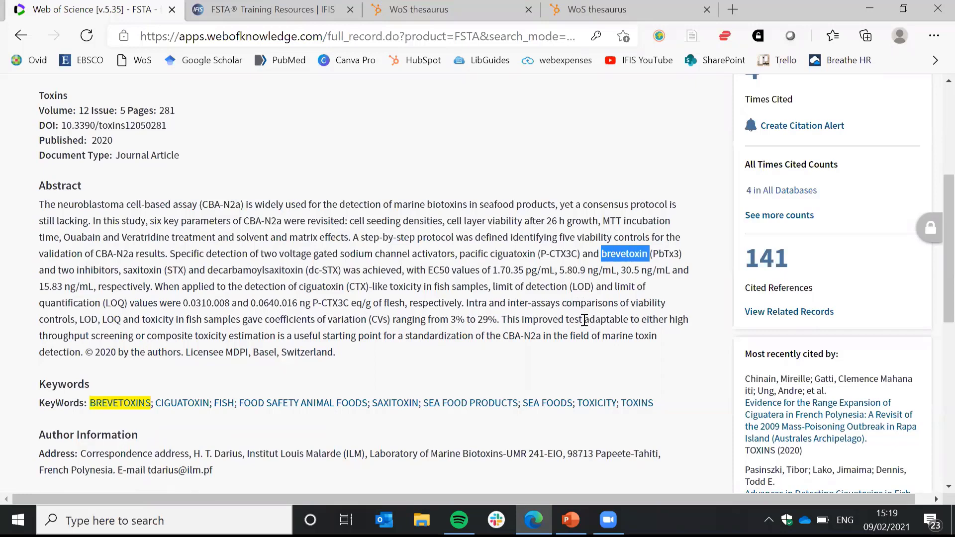
# Return to the basic search form and change the search field for BREVETOXINS to Topic
pyautogui.press('F5')
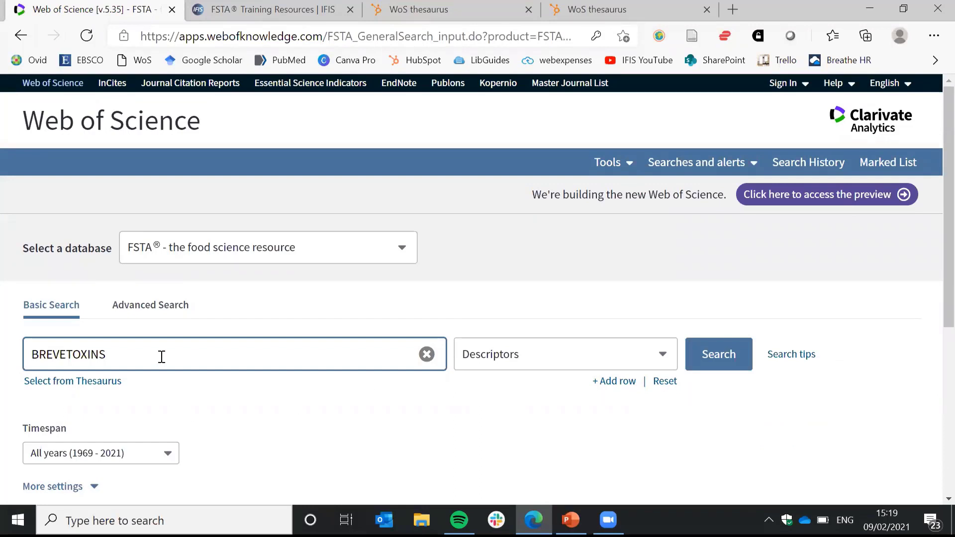
pyautogui.click(664, 362)
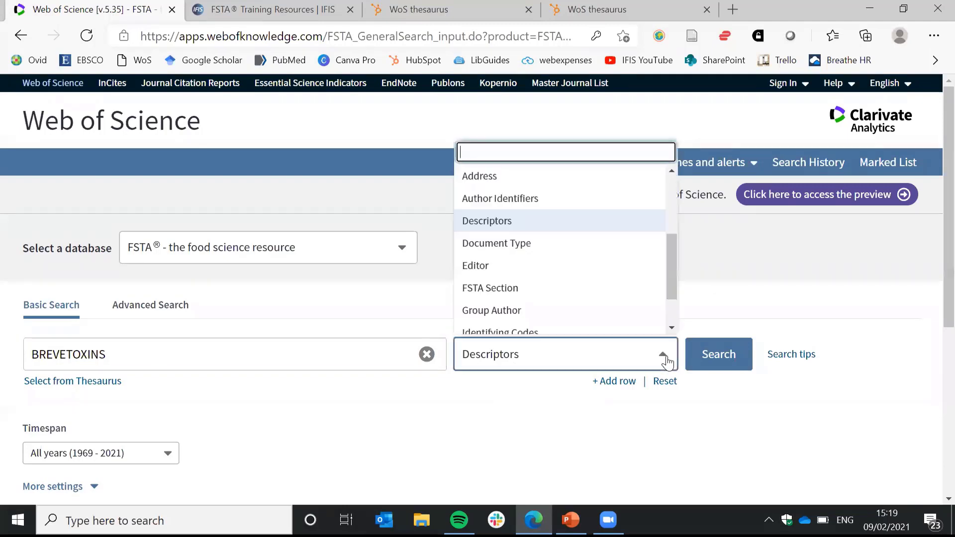
pyautogui.scroll(2, 604, 312)
pyautogui.scroll(2, 598, 306)
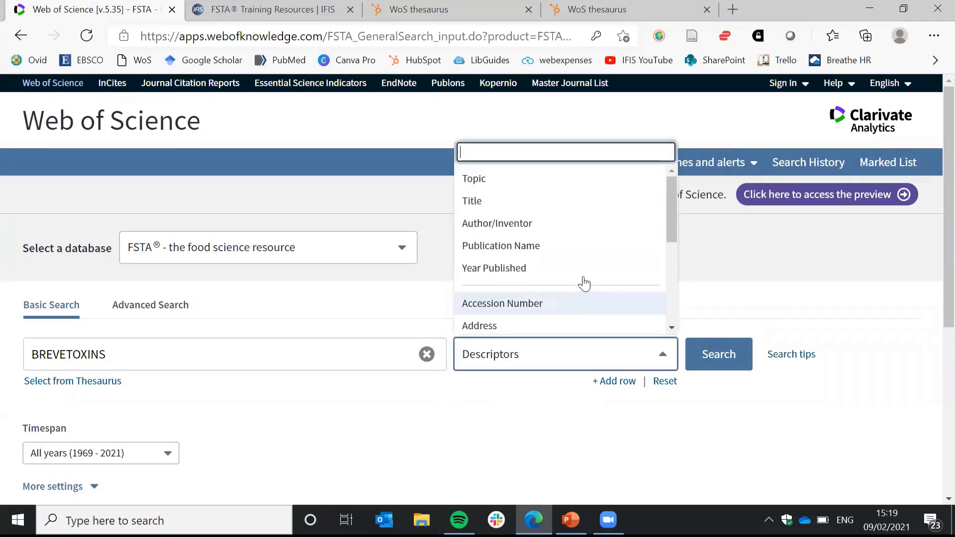
pyautogui.click(494, 184)
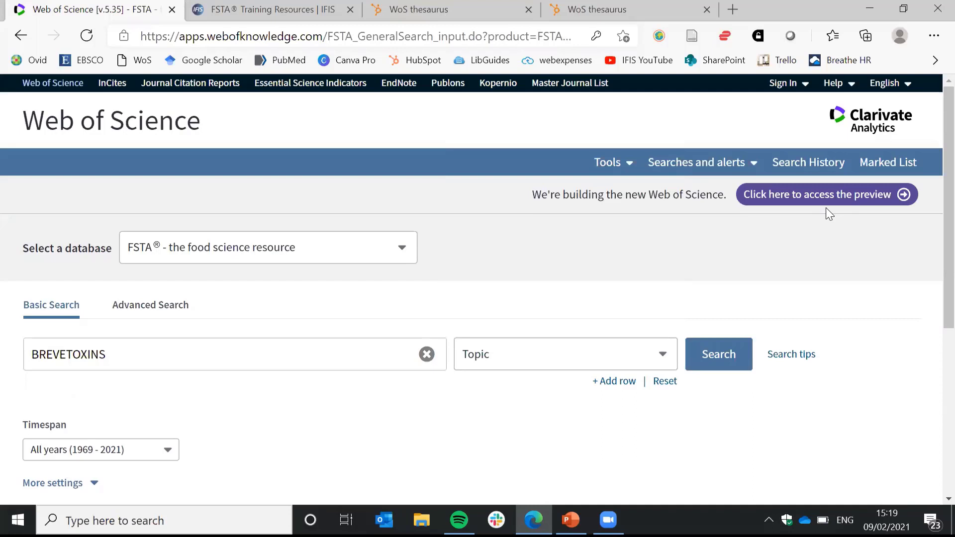
# Extend the query to "BREVETOXINS OR Brevitoxins" and run the topic search
pyautogui.click(212, 358)
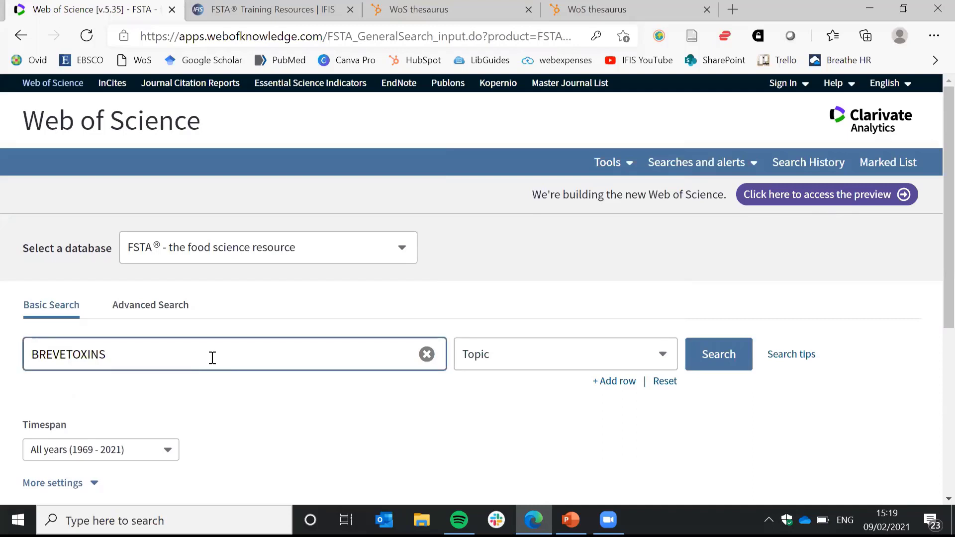
pyautogui.write('OR Brevitoxins')
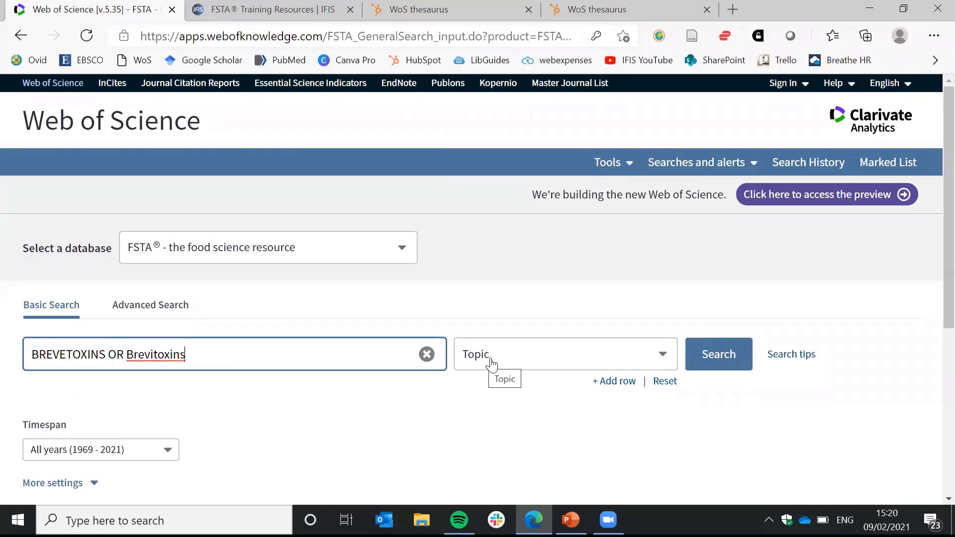
pyautogui.click(719, 358)
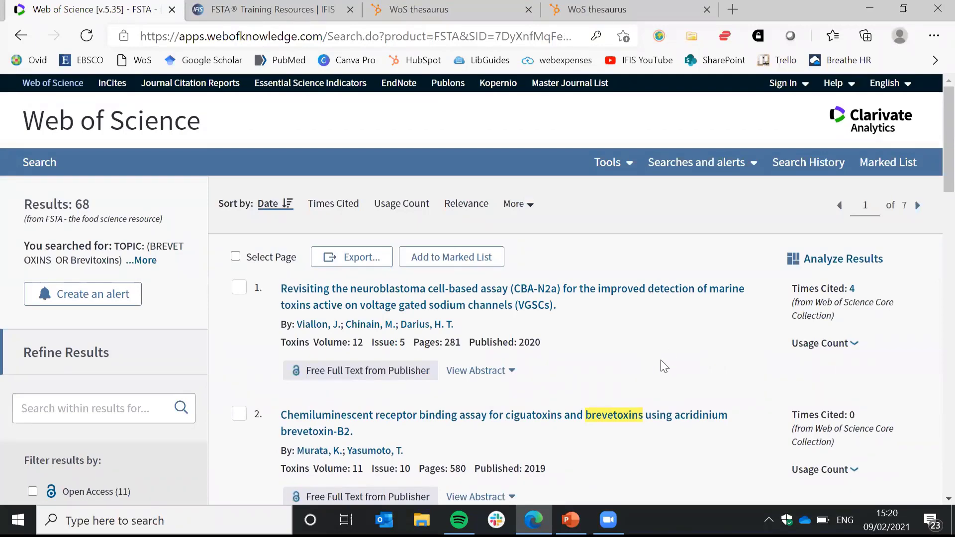
# Look through the first page of topic search results and the total number of records found
pyautogui.scroll(-1, 664, 367)
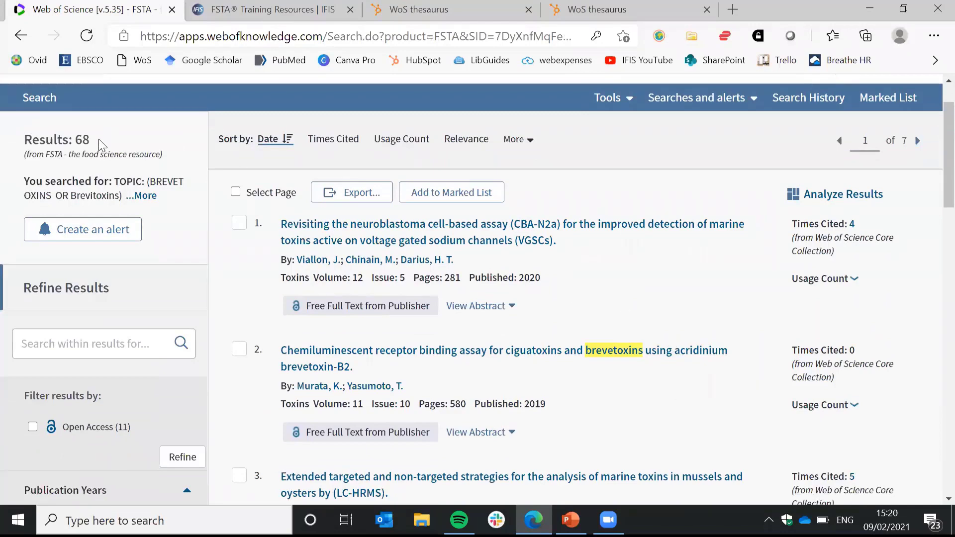
pyautogui.moveTo(90, 139); pyautogui.dragTo(74, 139)
pyautogui.scroll(-12, 478, 315)
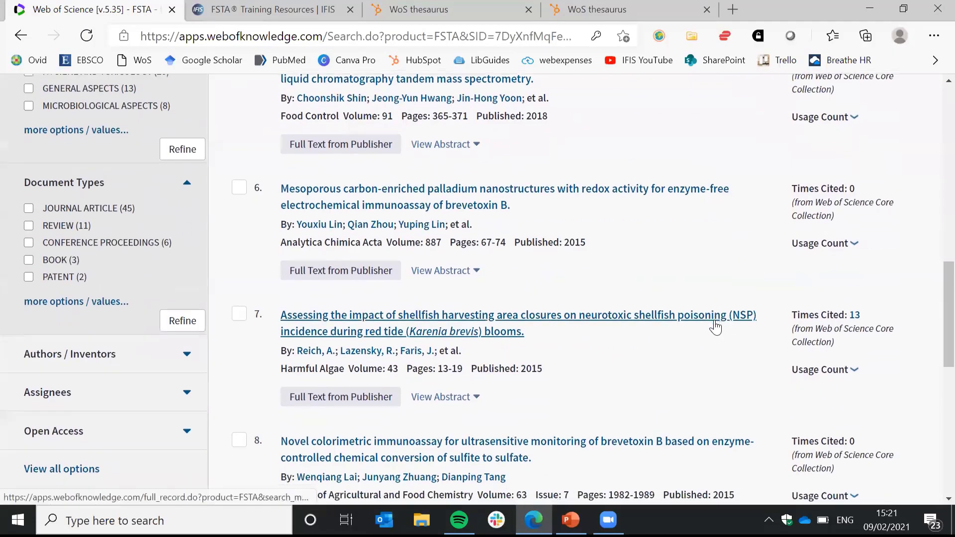
pyautogui.scroll(-8, 715, 326)
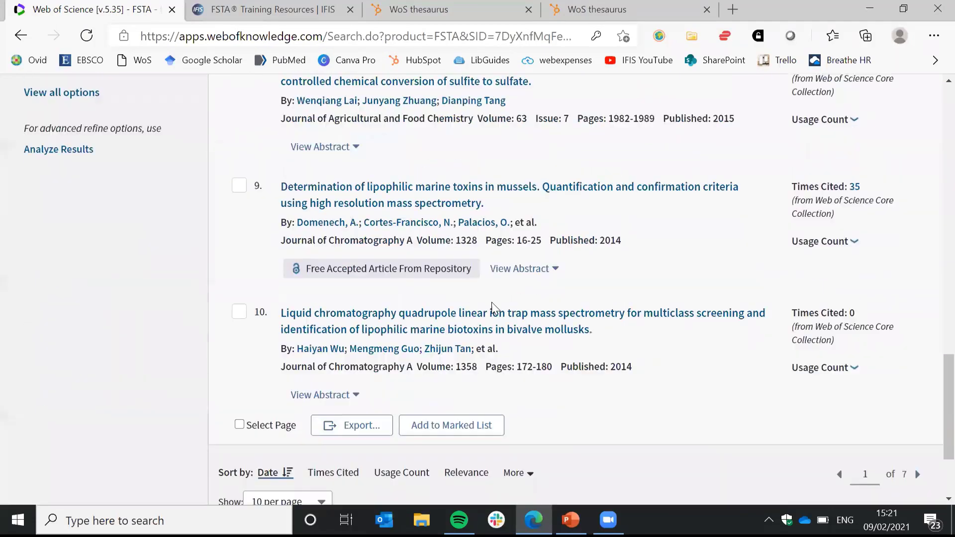
pyautogui.scroll(7, 492, 306)
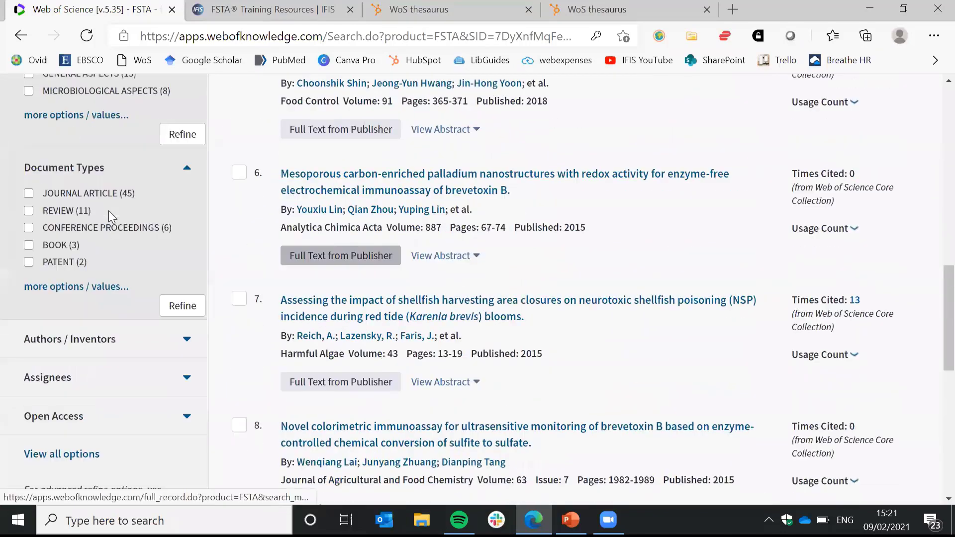
pyautogui.scroll(12, 108, 210)
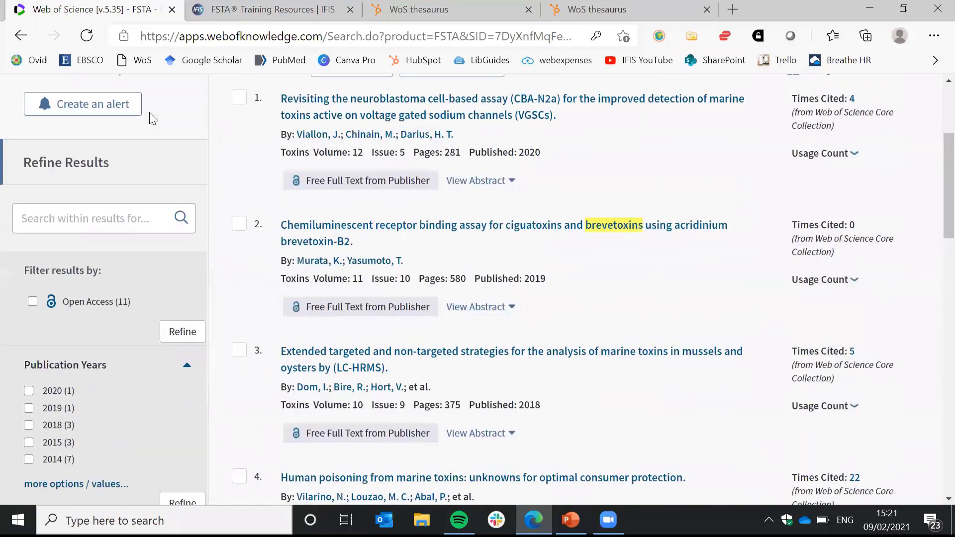
# Return to the search form, truncate both terms to make the query "BREVETOXIN* OR Brevitoxin*", and run the topic search
pyautogui.scroll(3, 149, 112)
pyautogui.click(149, 190)
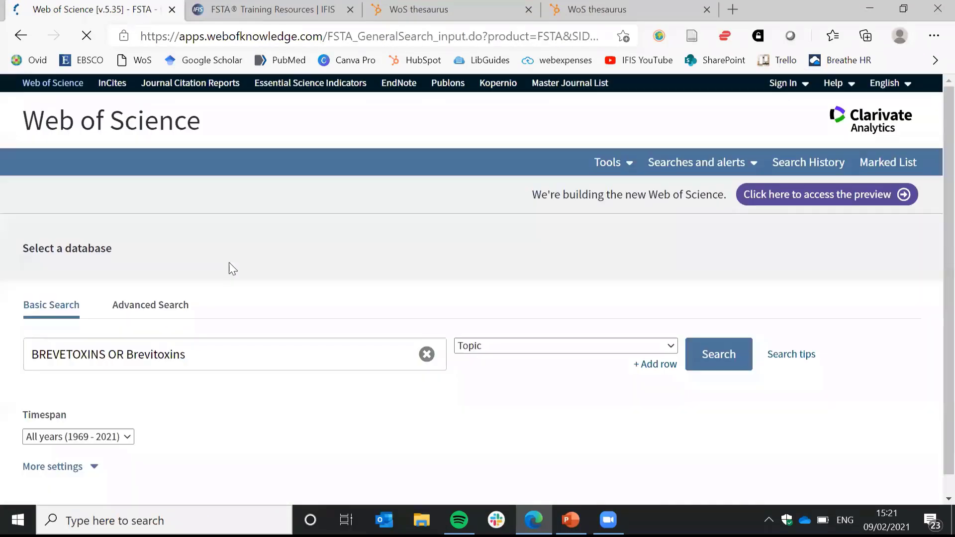
pyautogui.click(105, 354)
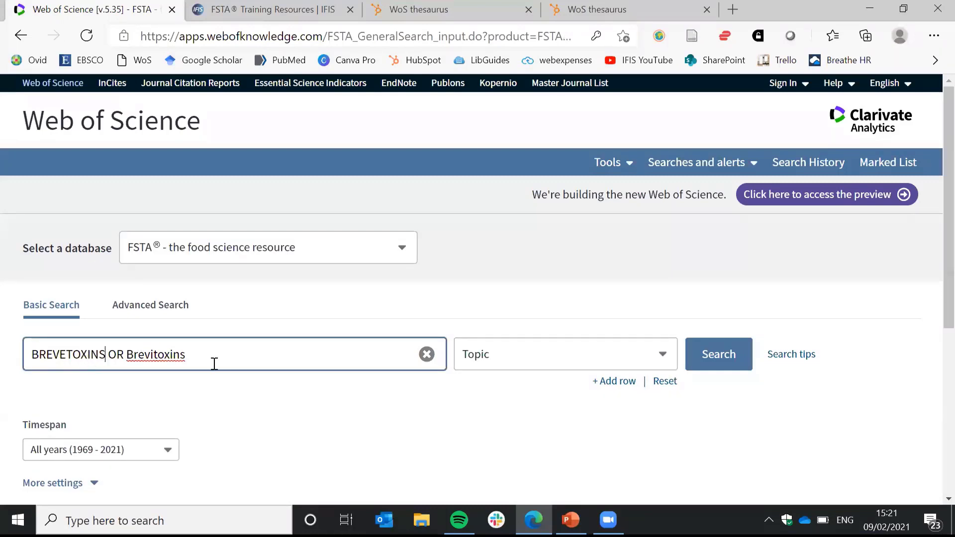
pyautogui.press('BackSpace')
pyautogui.write('*')
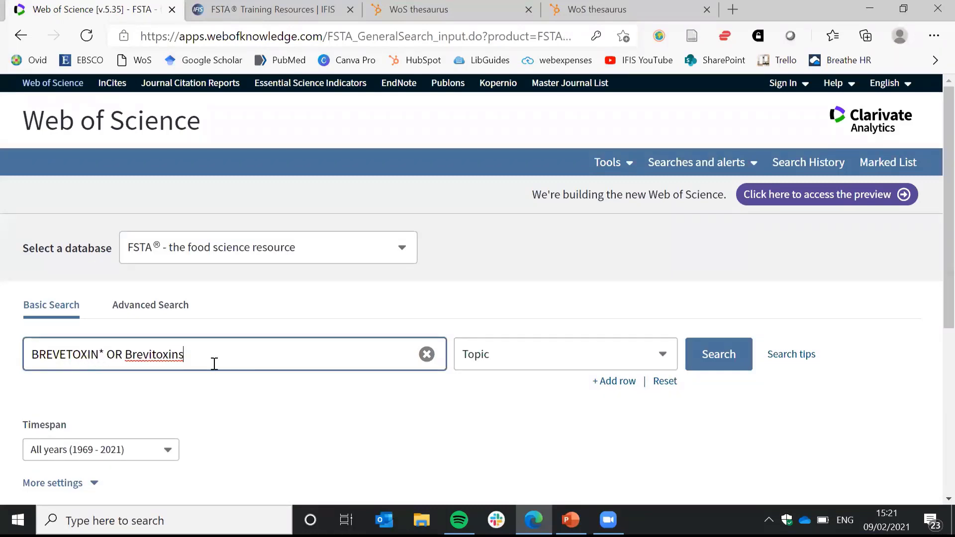
pyautogui.click(214, 364)
pyautogui.press('BackSpace')
pyautogui.write('*')
pyautogui.click(716, 354)
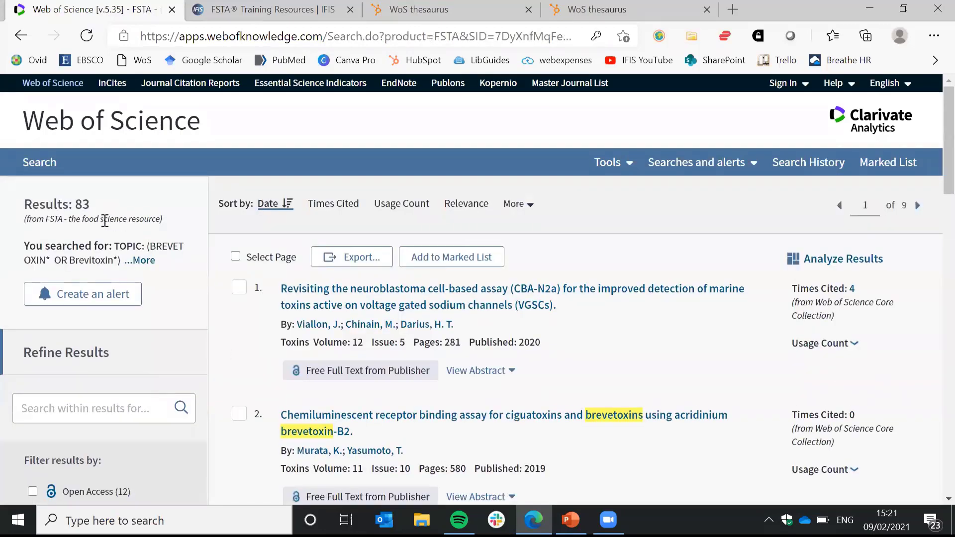
# Open the record "Paper-based microfluidic aptasensor for food safety" from the results and check its abstract for the truncated search term
pyautogui.scroll(-5, 590, 338)
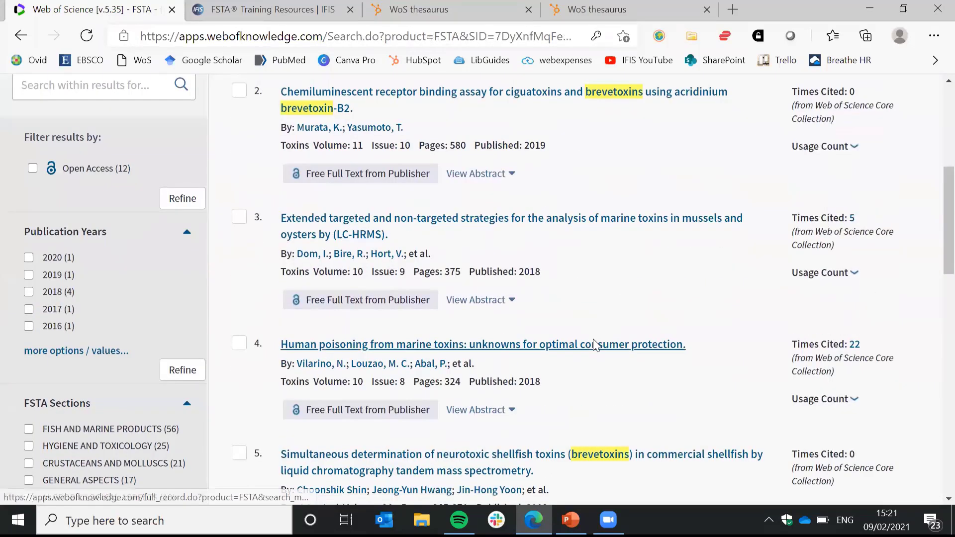
pyautogui.scroll(-3, 590, 338)
pyautogui.scroll(-1, 611, 348)
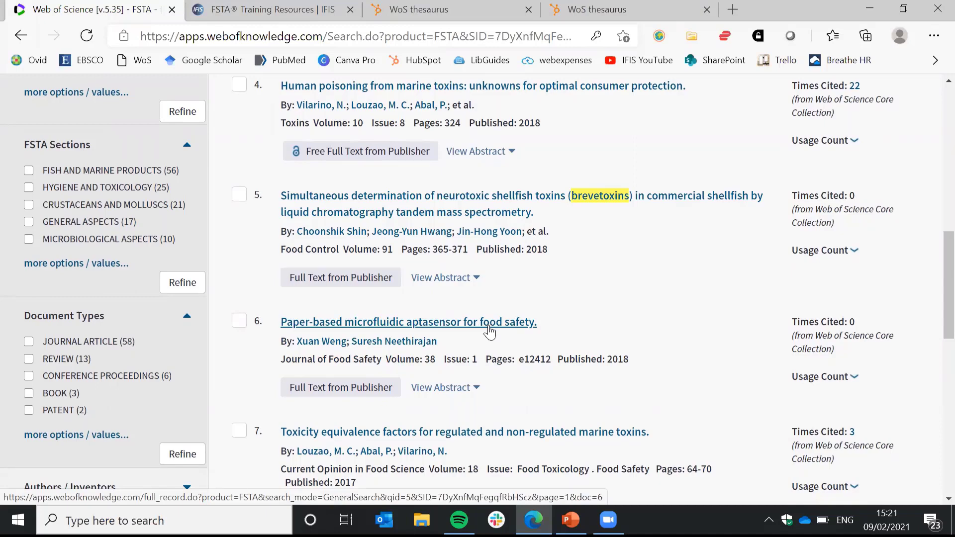
pyautogui.click(497, 327)
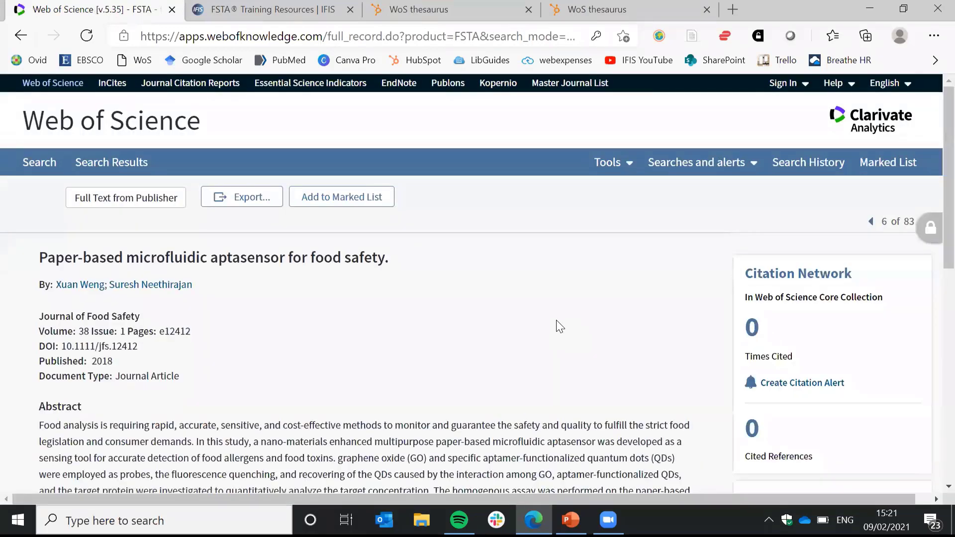
pyautogui.scroll(-1, 557, 325)
pyautogui.scroll(-1, 556, 324)
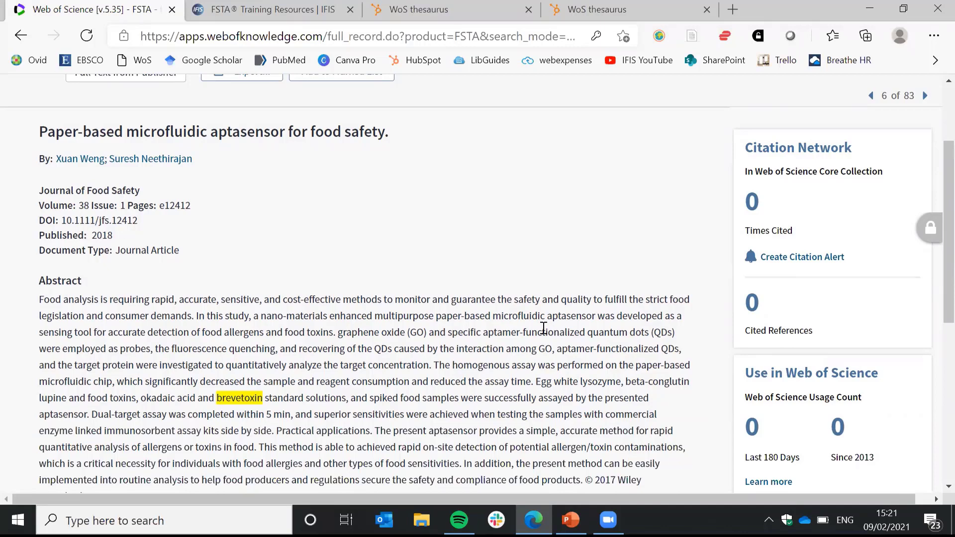
# Return to the basic search form, clear the previous query, and set the search field to Descriptors
pyautogui.scroll(3, 520, 319)
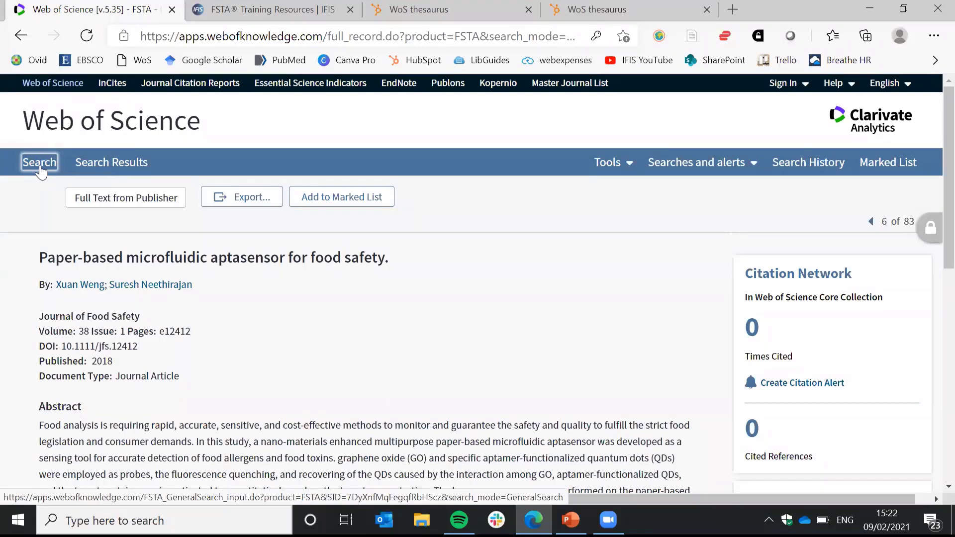
pyautogui.click(41, 171)
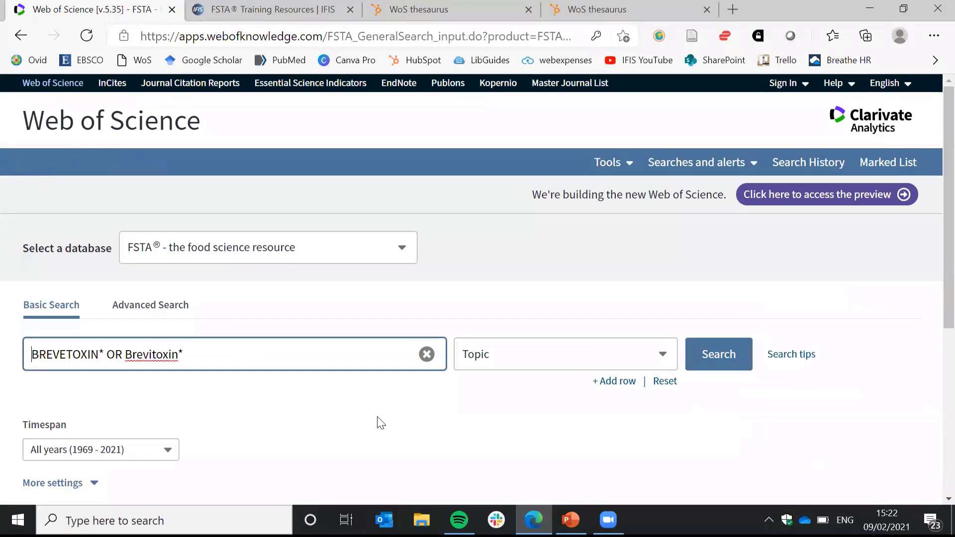
pyautogui.click(666, 382)
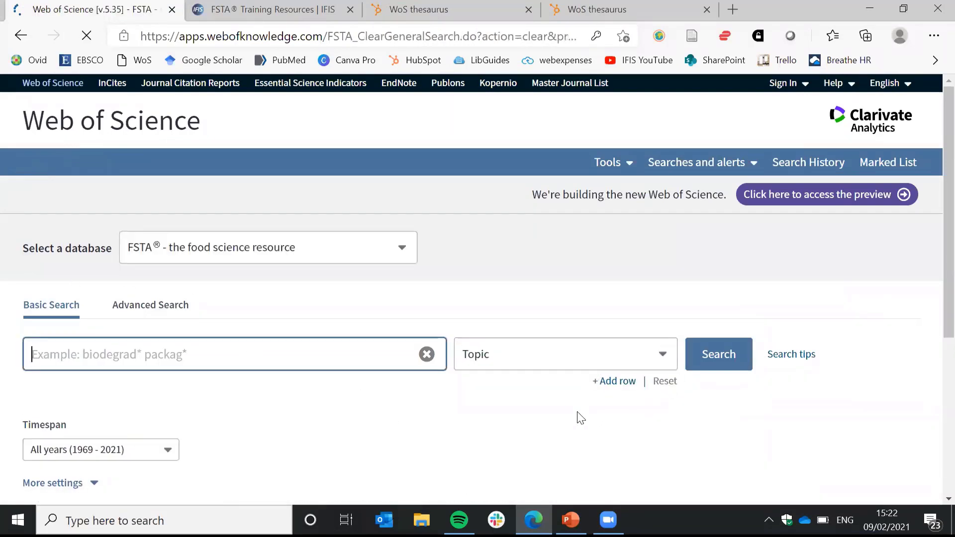
pyautogui.click(566, 361)
pyautogui.write('d')
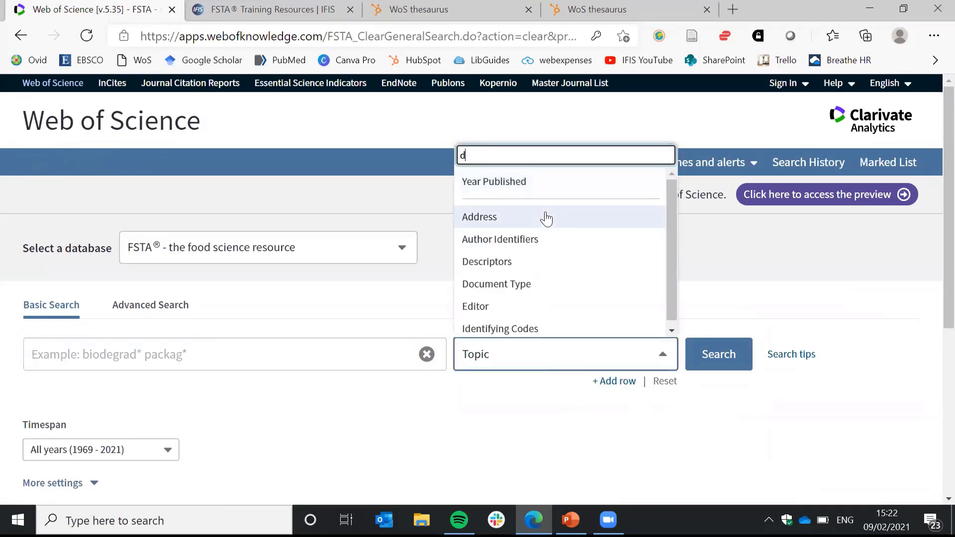
pyautogui.write('e')
pyautogui.click(506, 306)
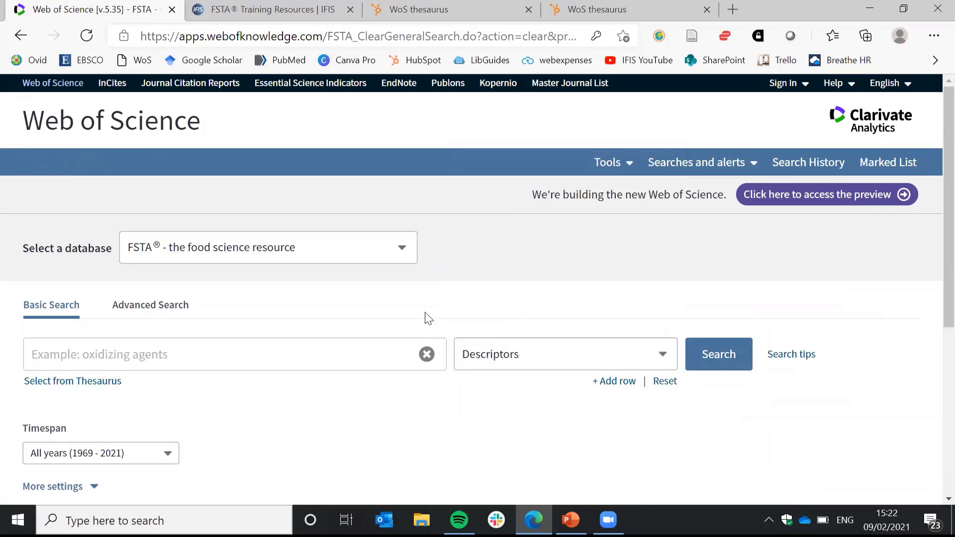
# Open the FSTA thesaurus from the Descriptors search and find terms matching "shelf life*"
pyautogui.click(99, 383)
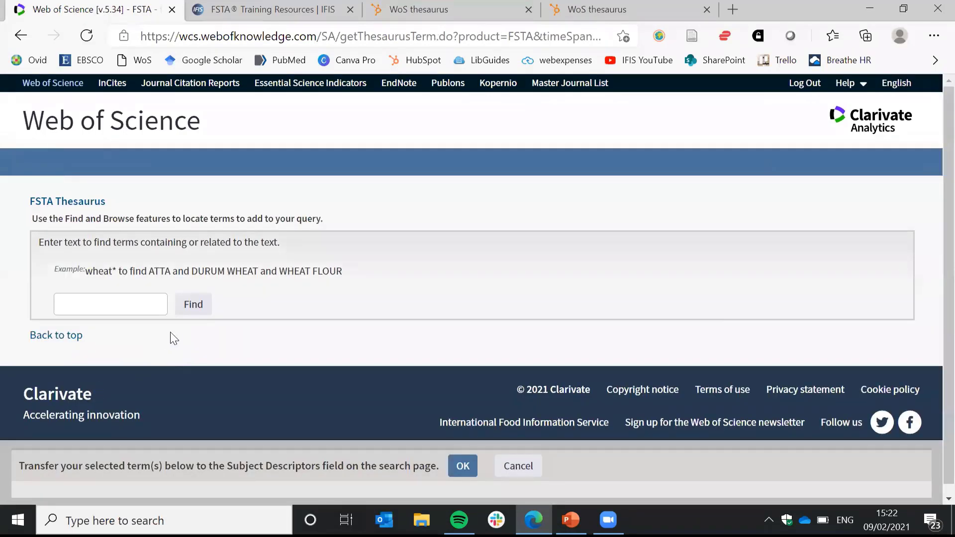
pyautogui.click(144, 305)
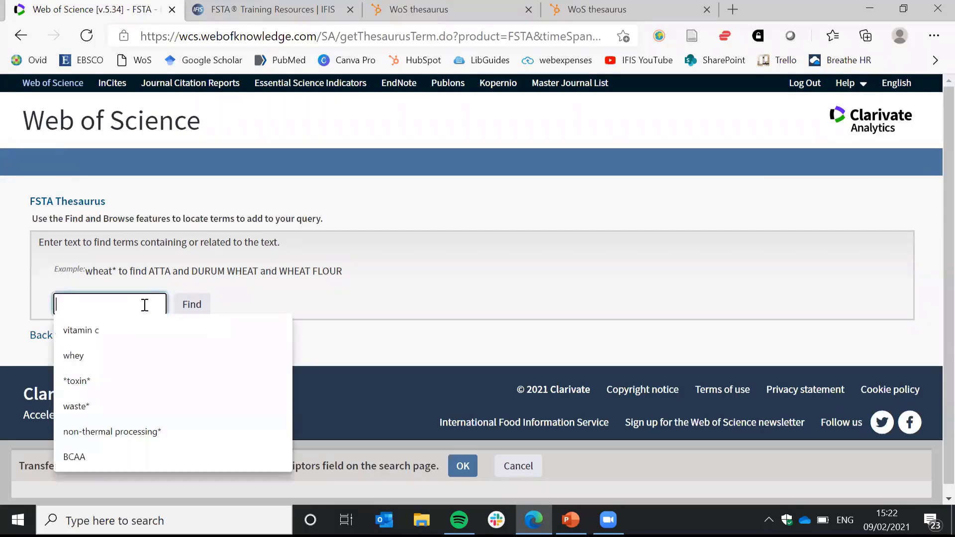
pyautogui.write('shelf life*')
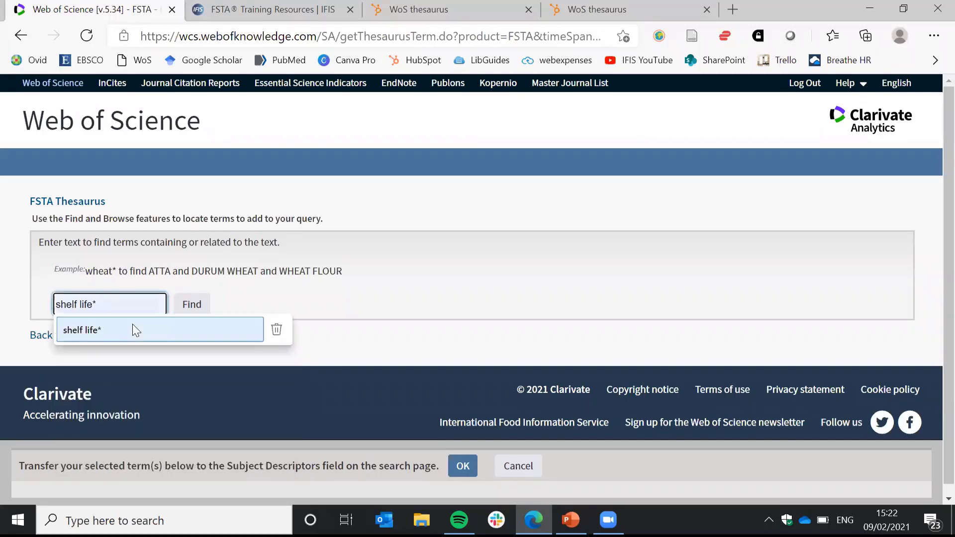
pyautogui.click(133, 326)
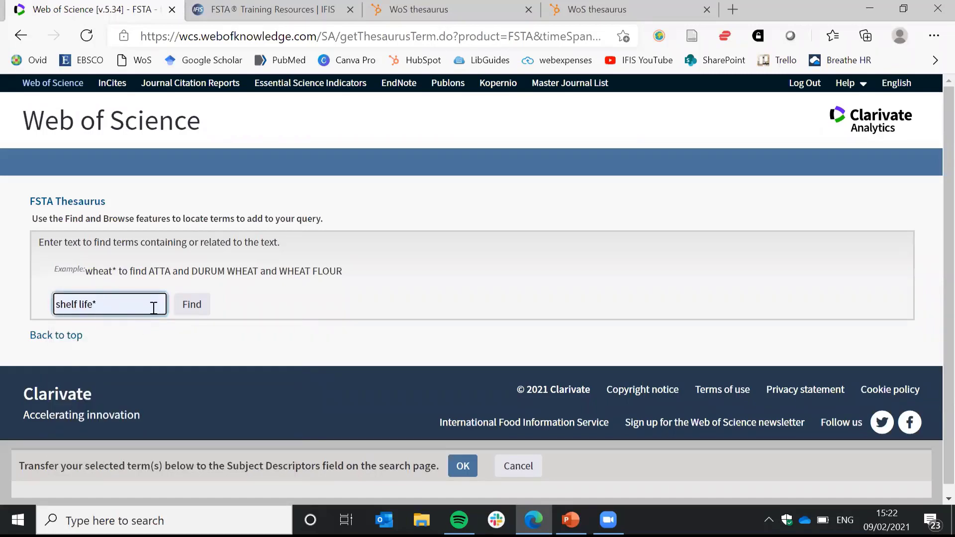
pyautogui.click(188, 308)
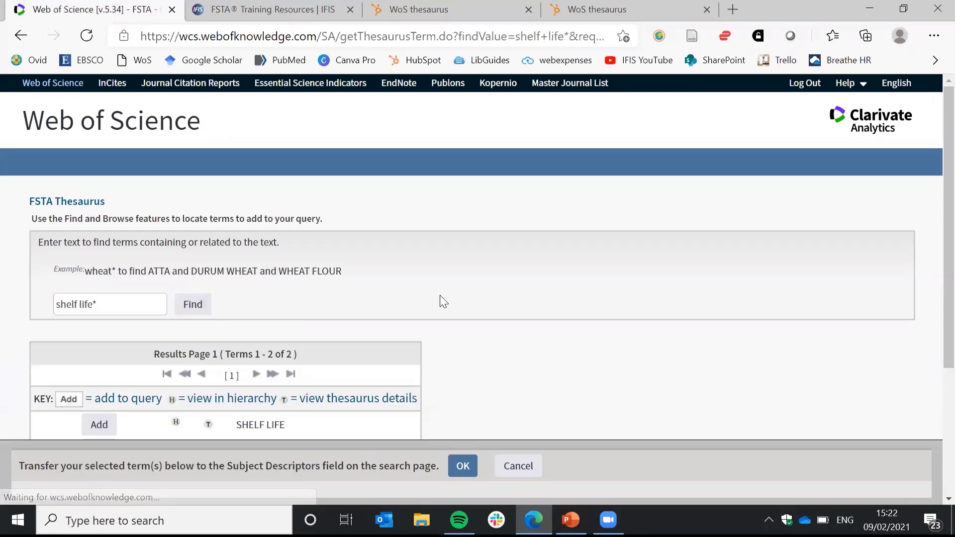
# Open the thesaurus details for SHELF LIFE and examine its narrower, related and used-for terms
pyautogui.scroll(-1, 491, 312)
pyautogui.scroll(-2, 491, 311)
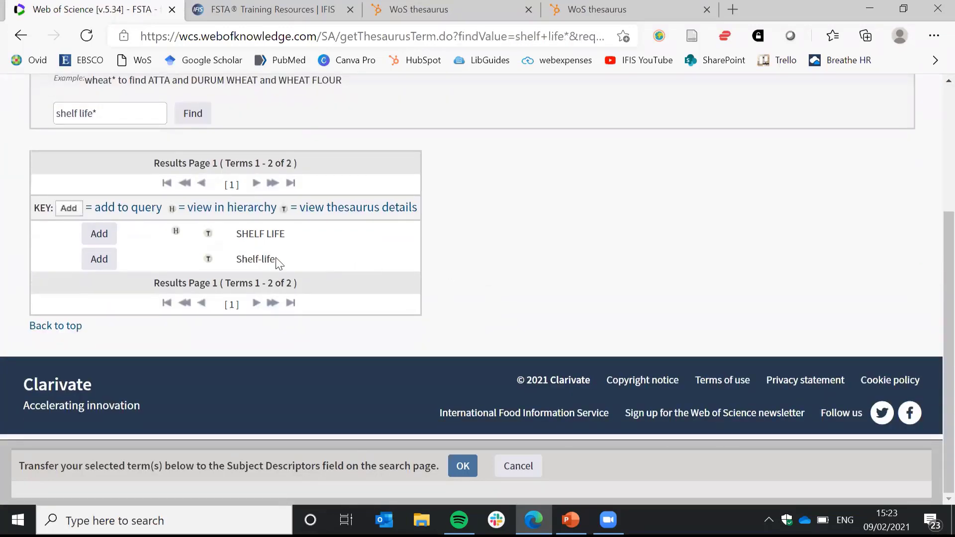
pyautogui.click(209, 234)
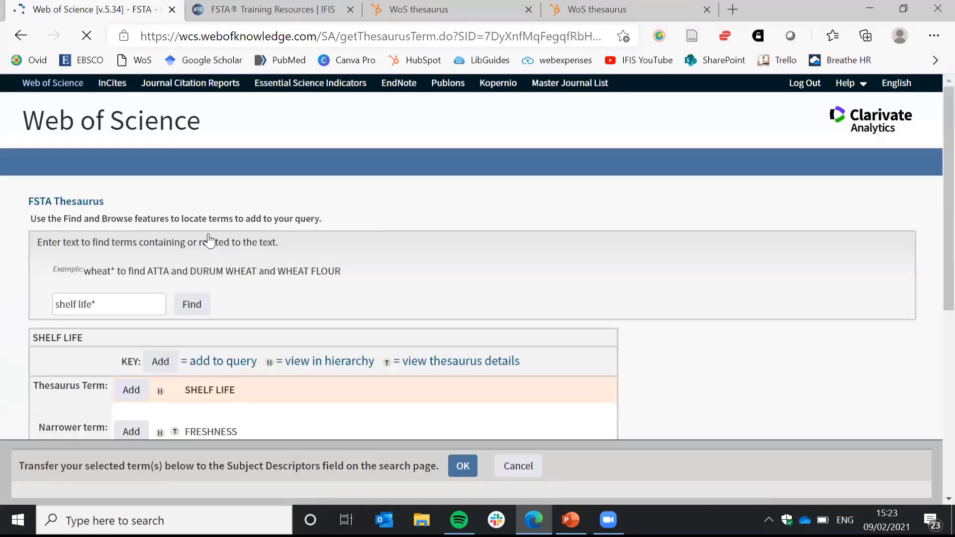
pyautogui.scroll(-2, 622, 312)
pyautogui.scroll(-1, 634, 308)
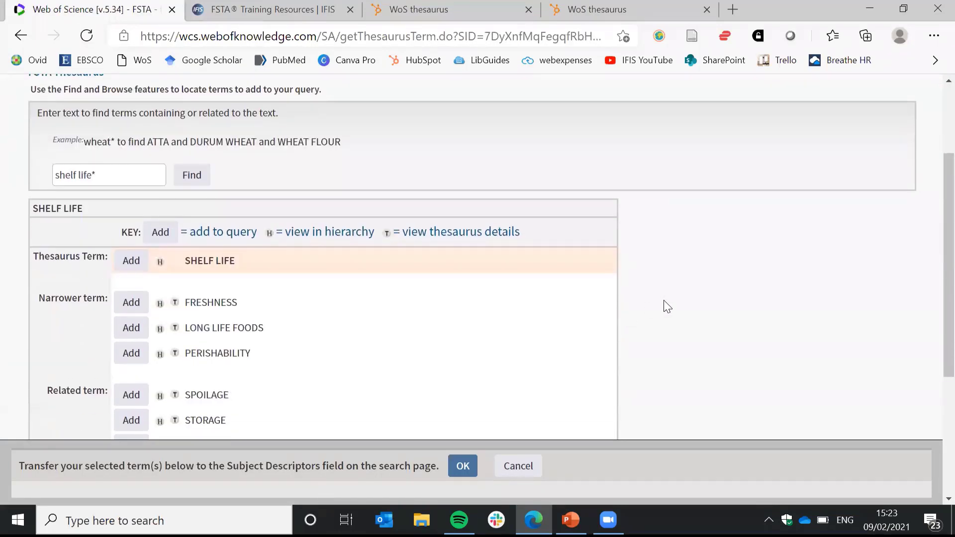
pyautogui.scroll(-1, 662, 305)
pyautogui.moveTo(245, 203); pyautogui.dragTo(192, 196)
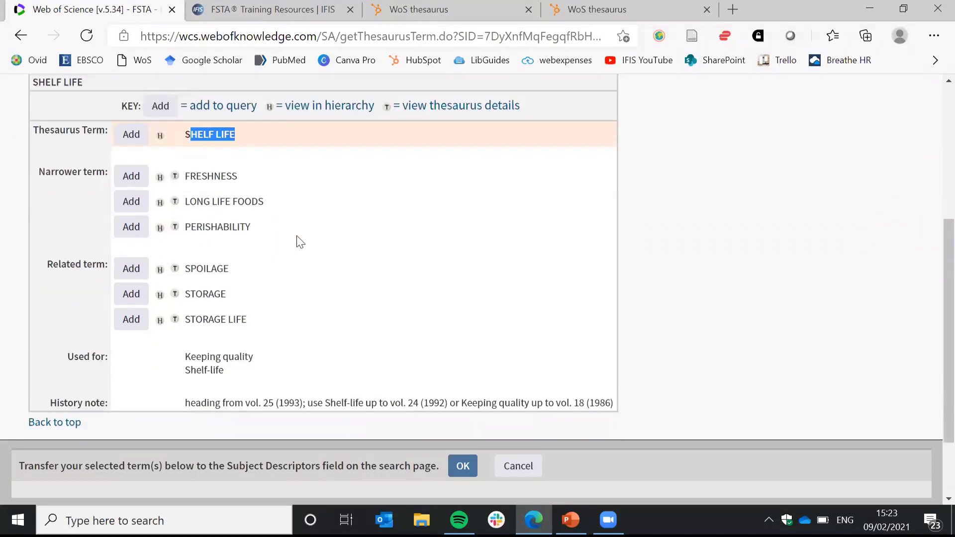
pyautogui.scroll(-1, 297, 238)
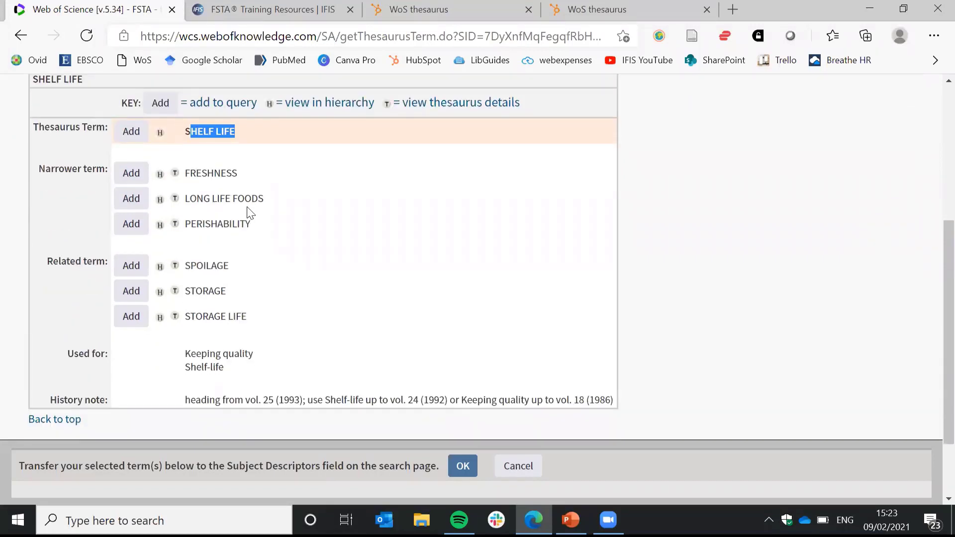
pyautogui.moveTo(225, 368); pyautogui.dragTo(183, 354)
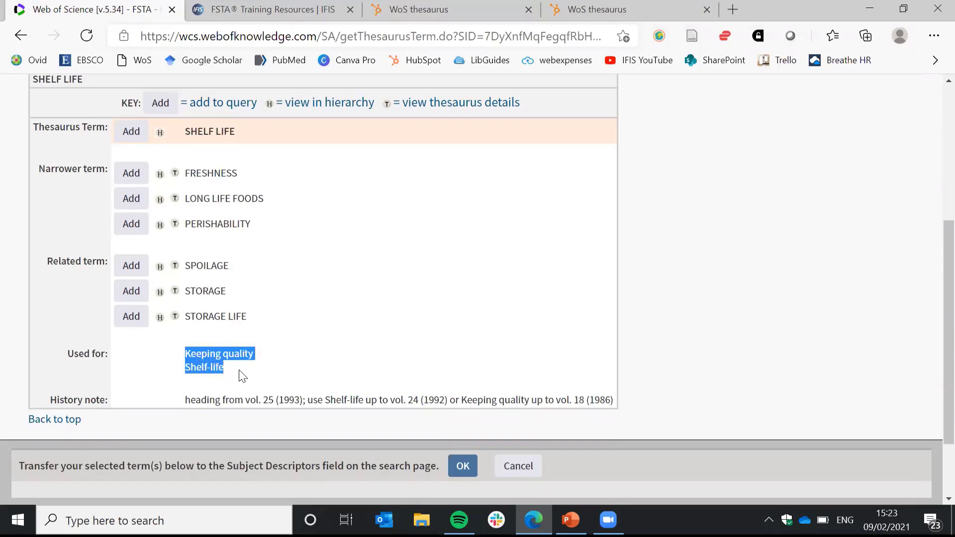
pyautogui.click(313, 360)
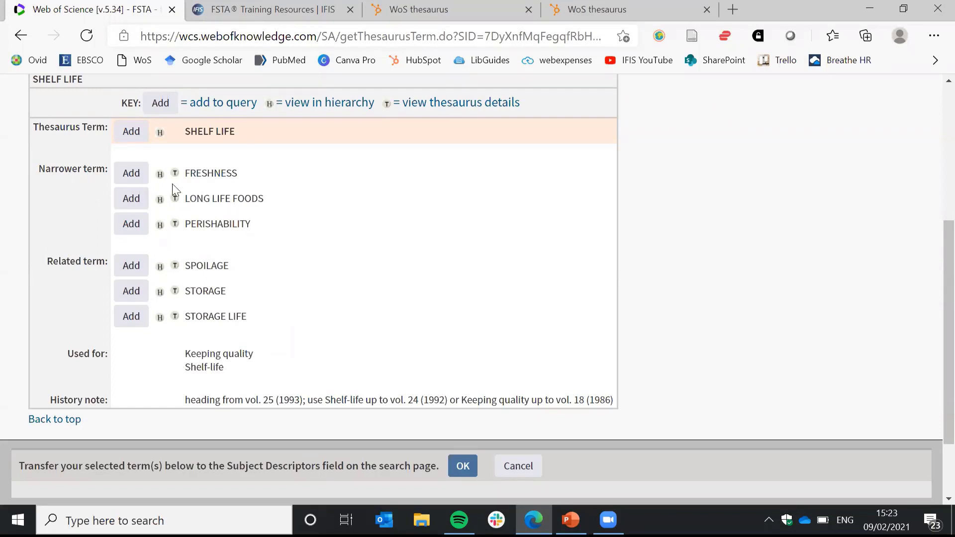
# Add SHELF LIFE and the related term STORAGE LIFE to the query and transfer them to the Descriptors search field
pyautogui.click(134, 140)
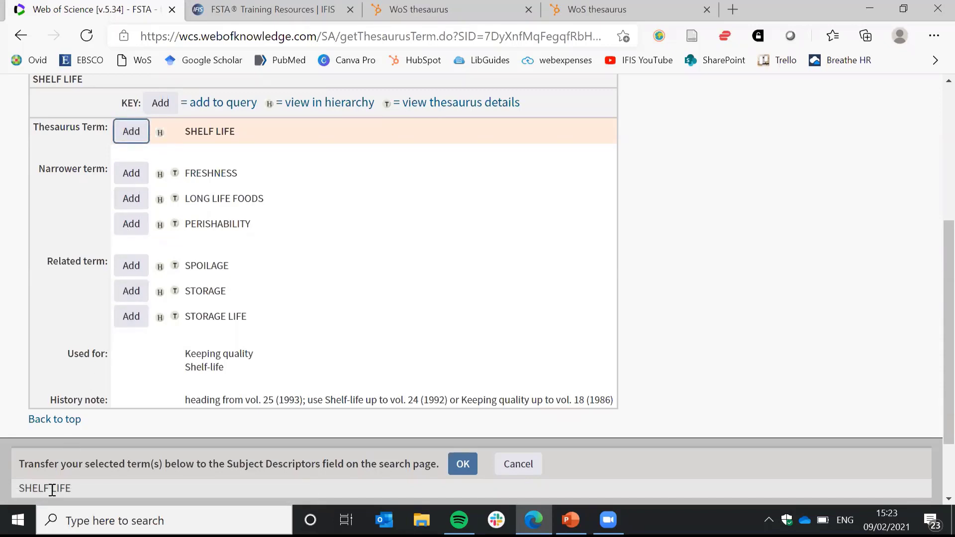
pyautogui.click(128, 318)
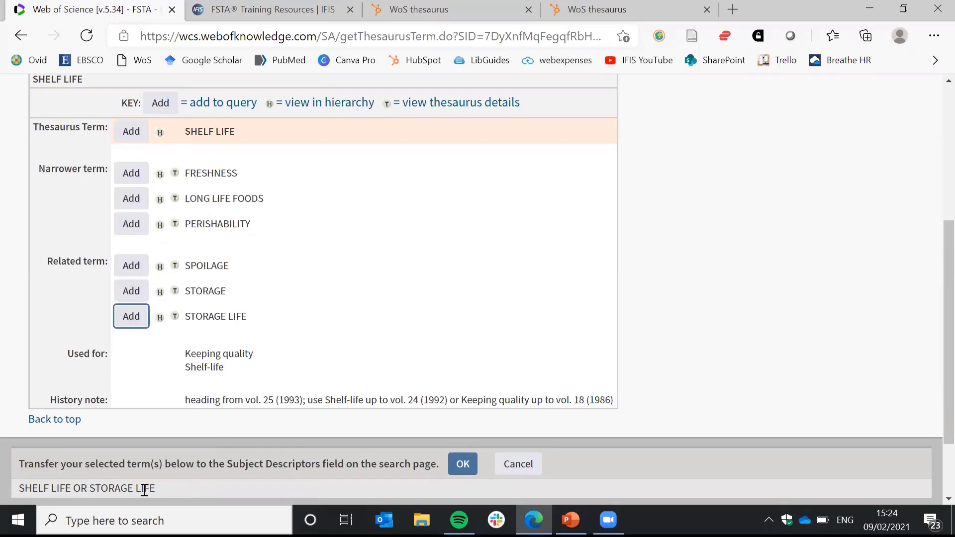
pyautogui.moveTo(154, 488); pyautogui.dragTo(81, 485)
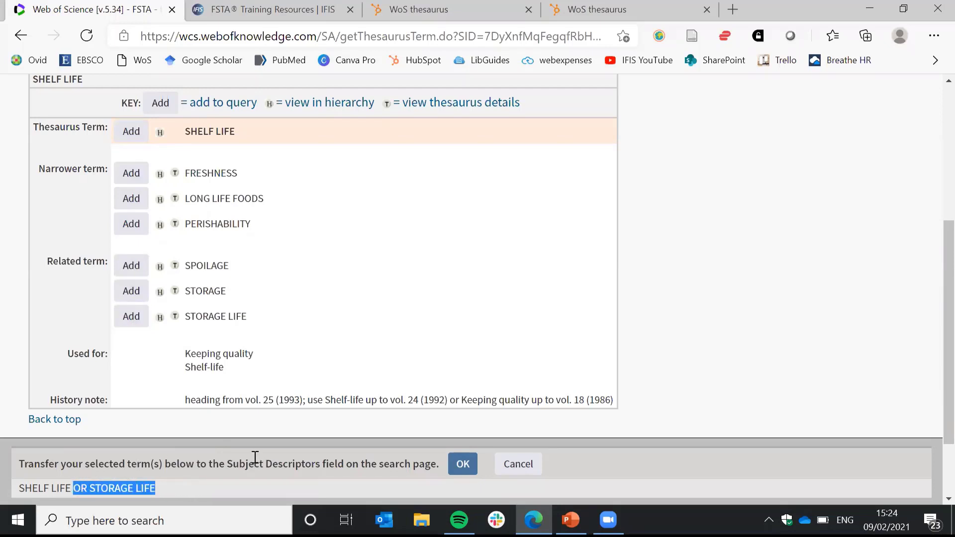
pyautogui.click(199, 485)
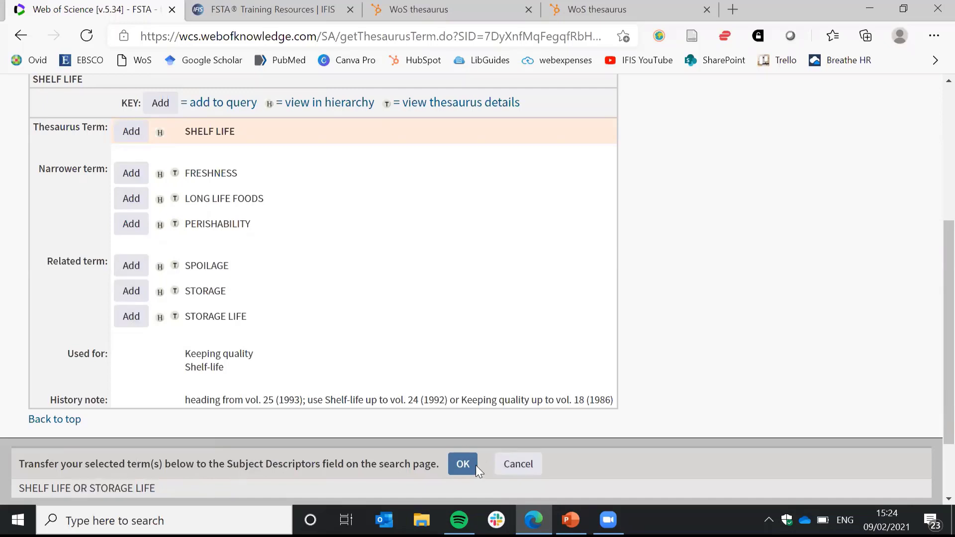
pyautogui.click(462, 468)
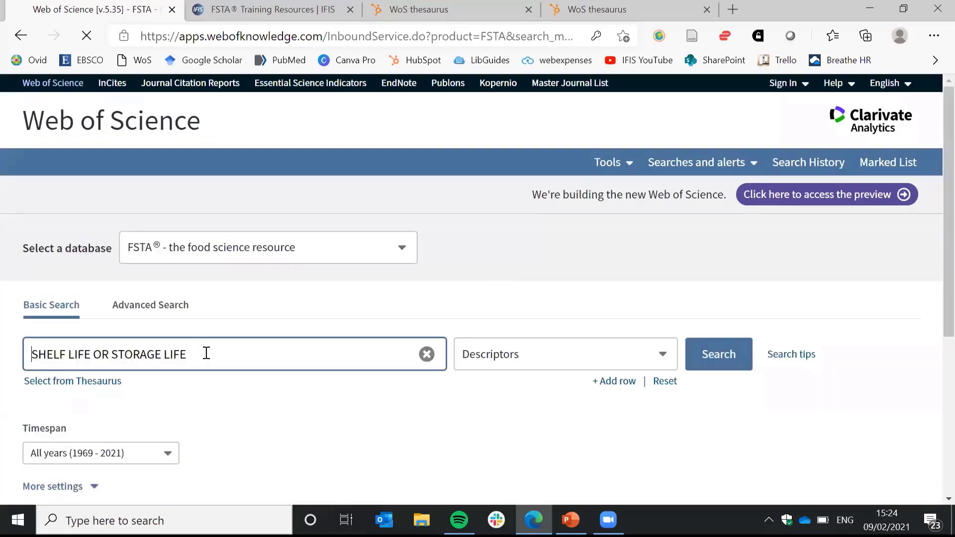
# Remove STORAGE LIFE from the first query line, leaving SHELF LIFE, and add a second row set to Descriptors
pyautogui.moveTo(199, 353); pyautogui.dragTo(95, 354)
pyautogui.press('BackSpace')
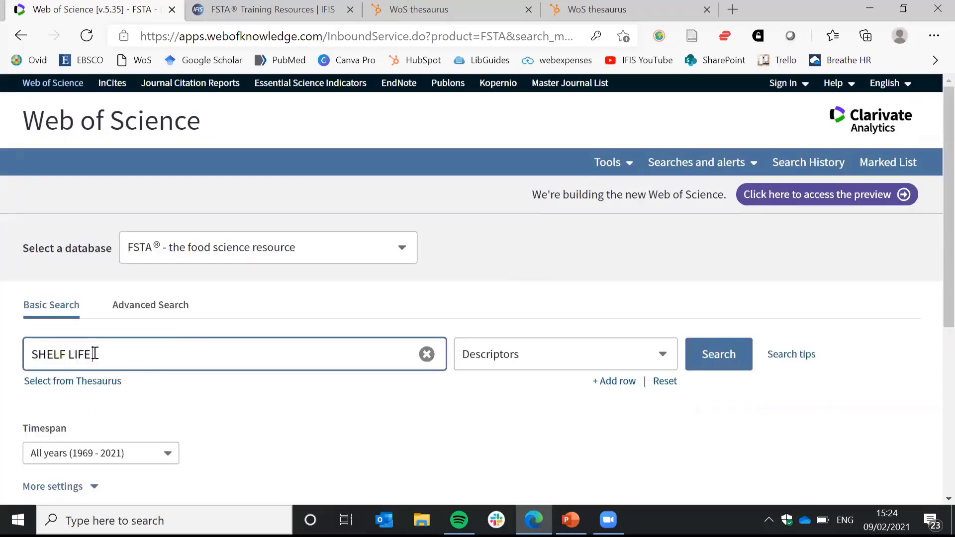
pyautogui.click(605, 382)
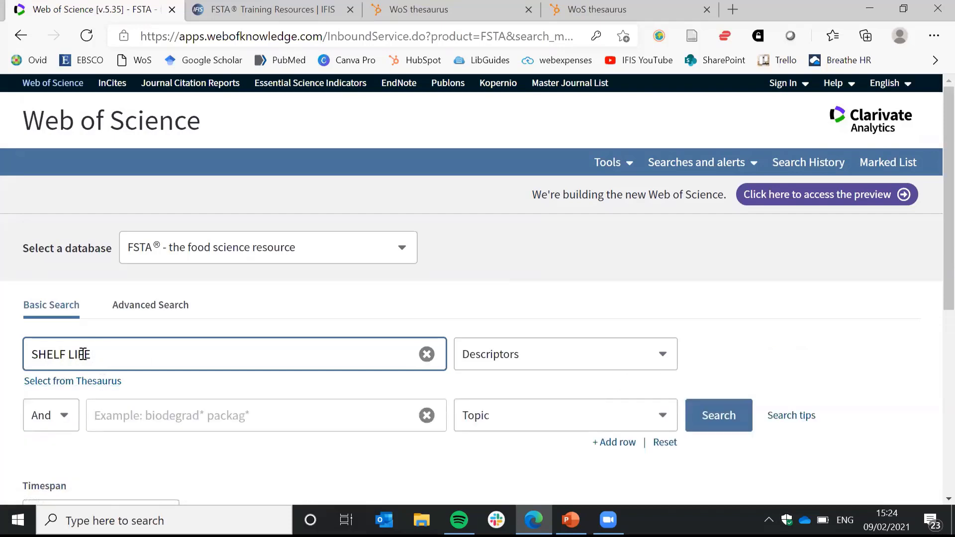
pyautogui.scroll(-1, 741, 351)
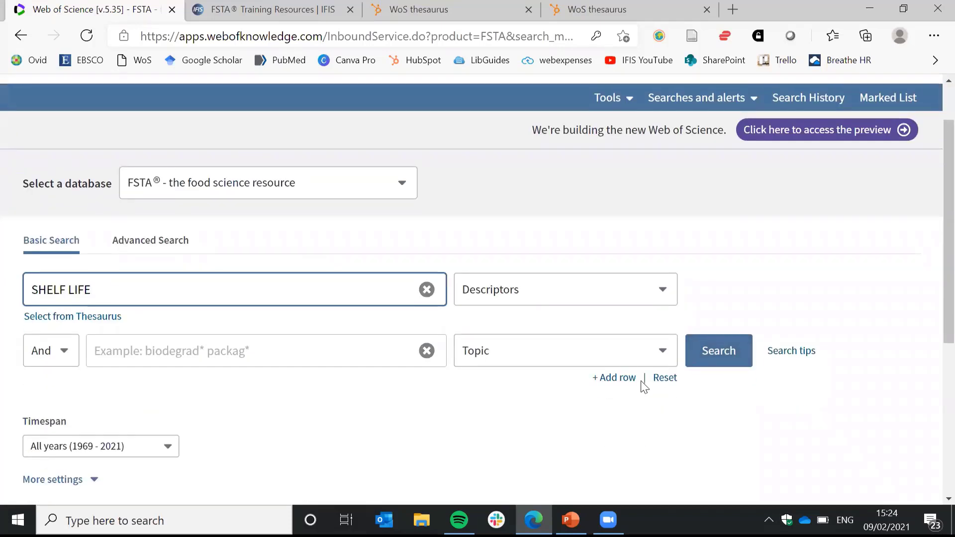
pyautogui.click(614, 356)
pyautogui.scroll(-3, 529, 296)
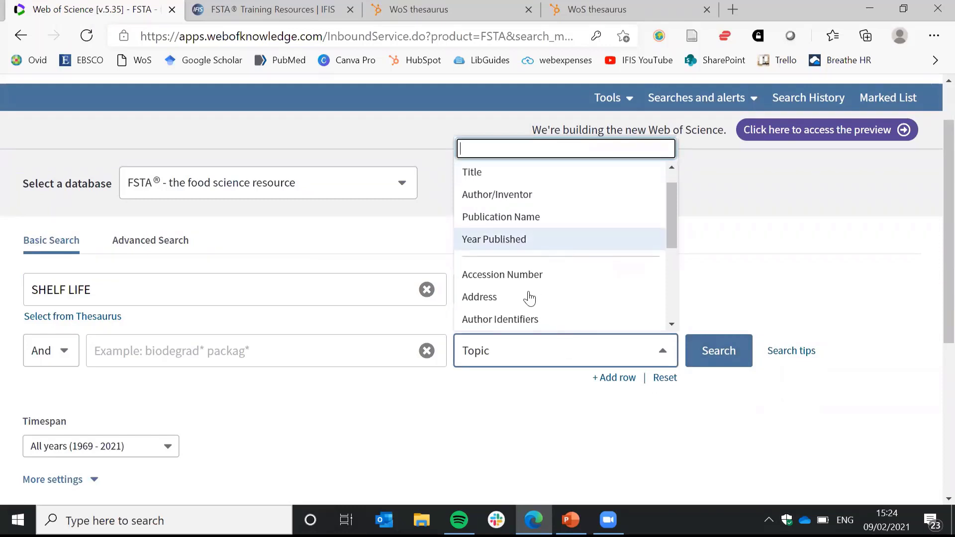
pyautogui.click(504, 293)
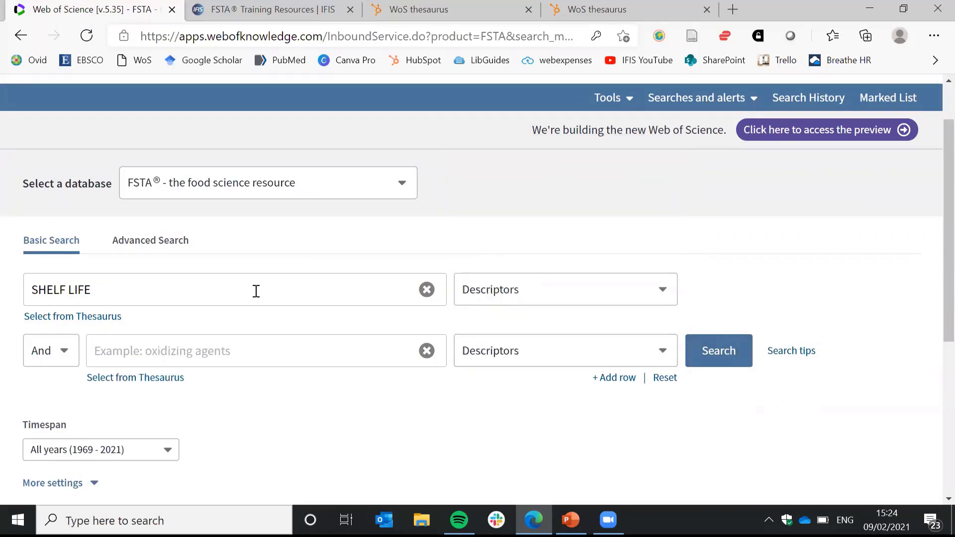
# Open the FSTA thesaurus from the second search row and find terms matching "non-thermal processing*"
pyautogui.click(128, 378)
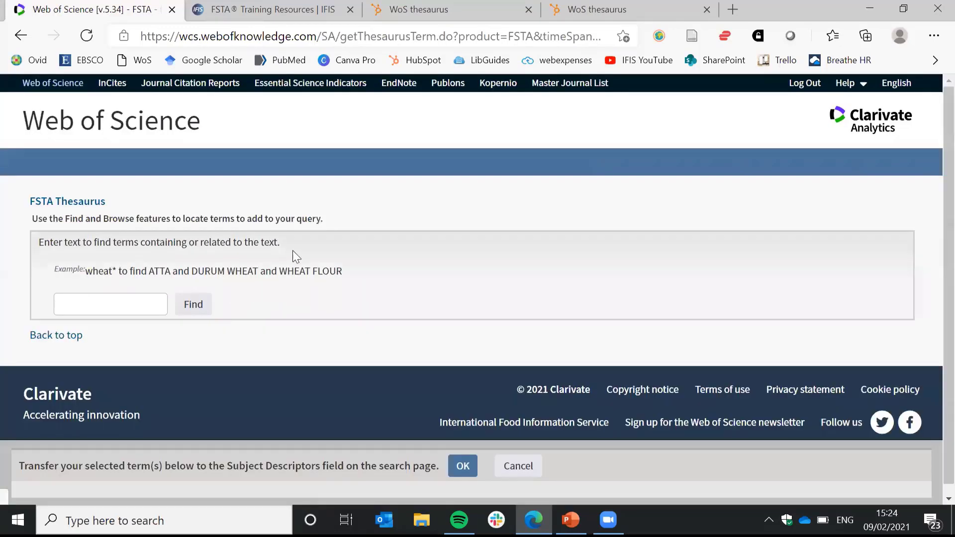
pyautogui.click(127, 307)
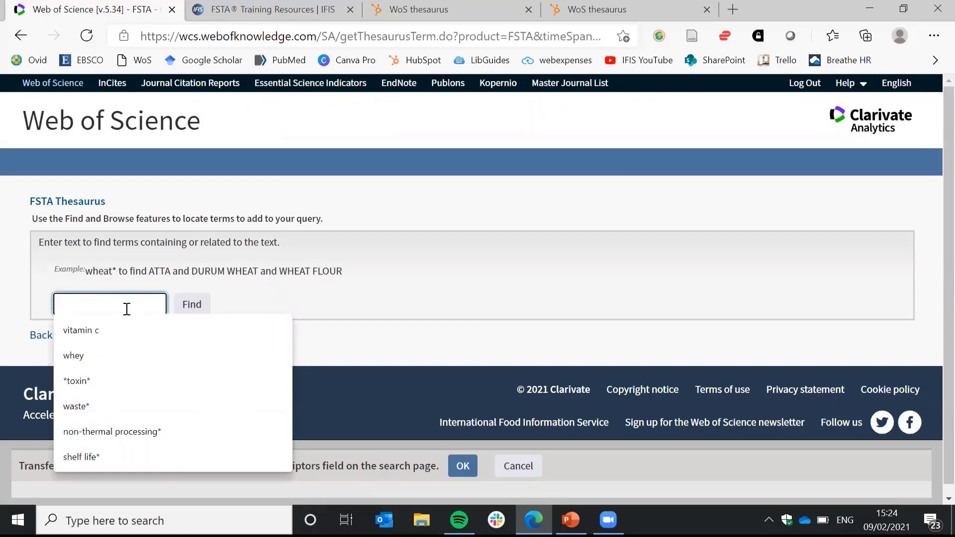
pyautogui.write('no')
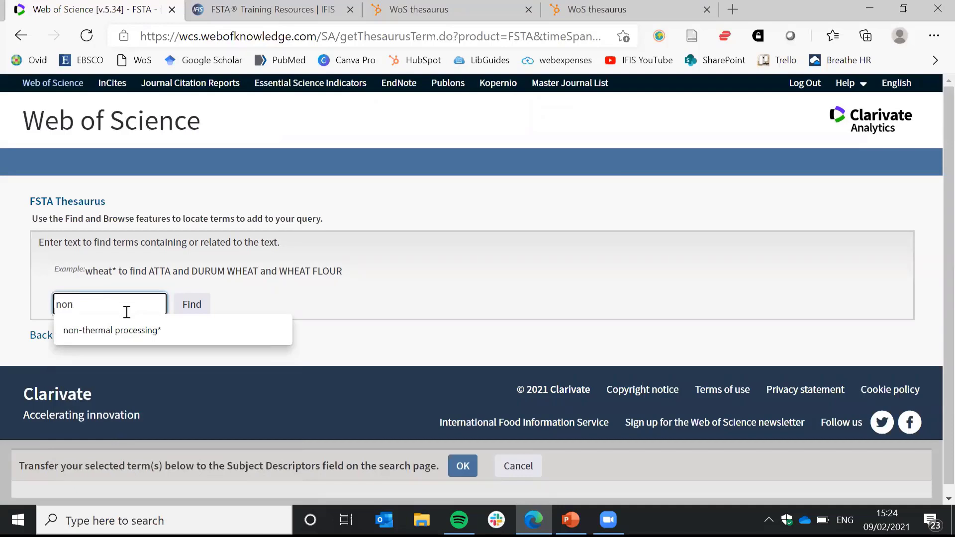
pyautogui.write('ng*')
pyautogui.click(119, 324)
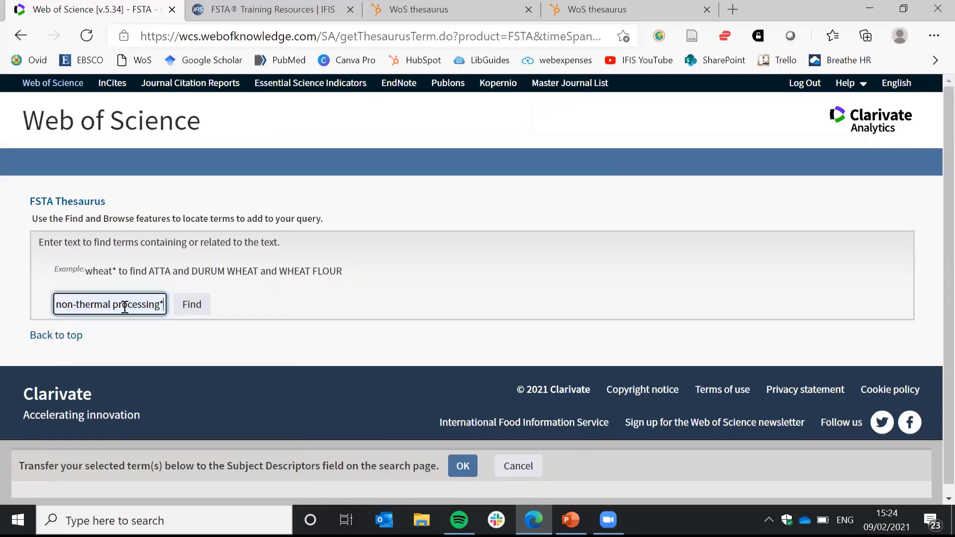
pyautogui.click(191, 309)
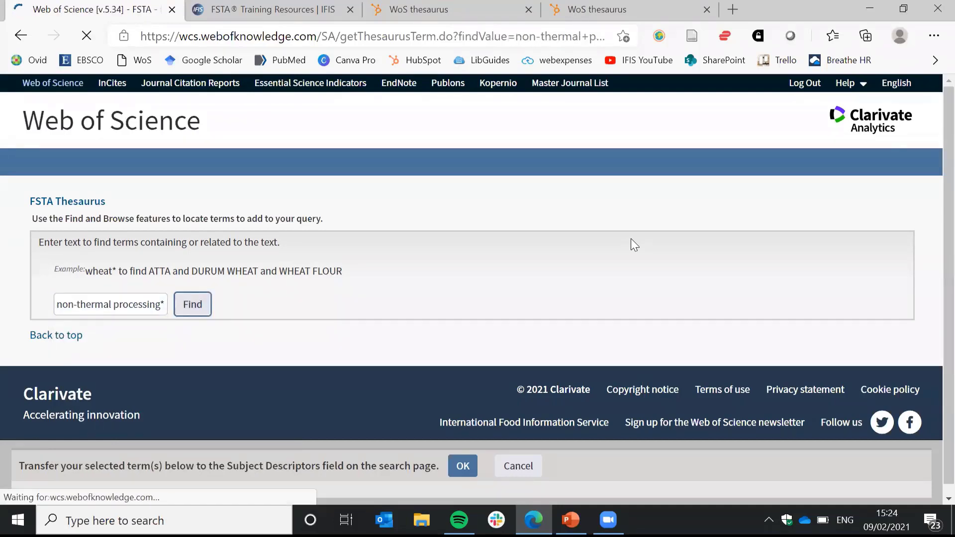
# View the thesaurus details for Non-thermal processing, follow its preferred term NONTHERMAL PROCESSES, and examine the used-for terms
pyautogui.scroll(-1, 634, 238)
pyautogui.scroll(-1, 634, 238)
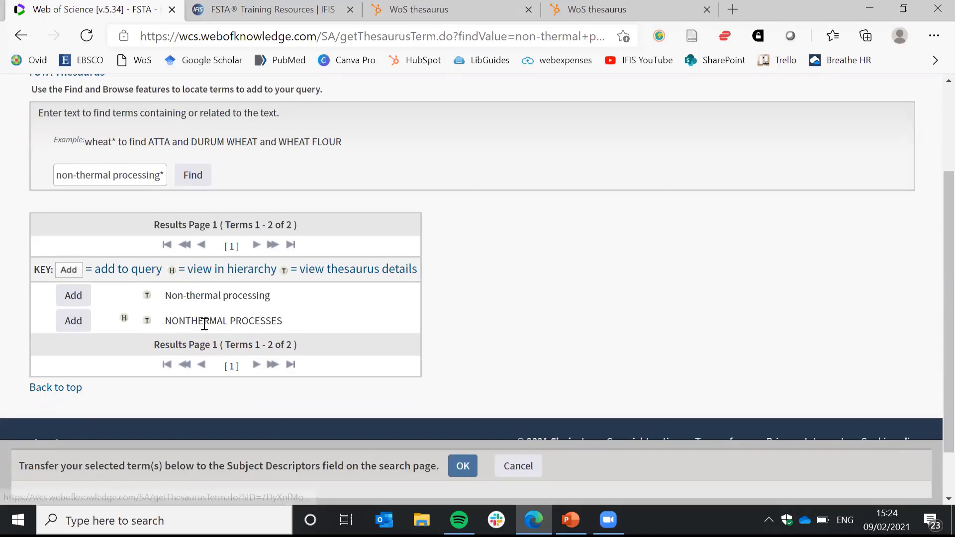
pyautogui.click(148, 298)
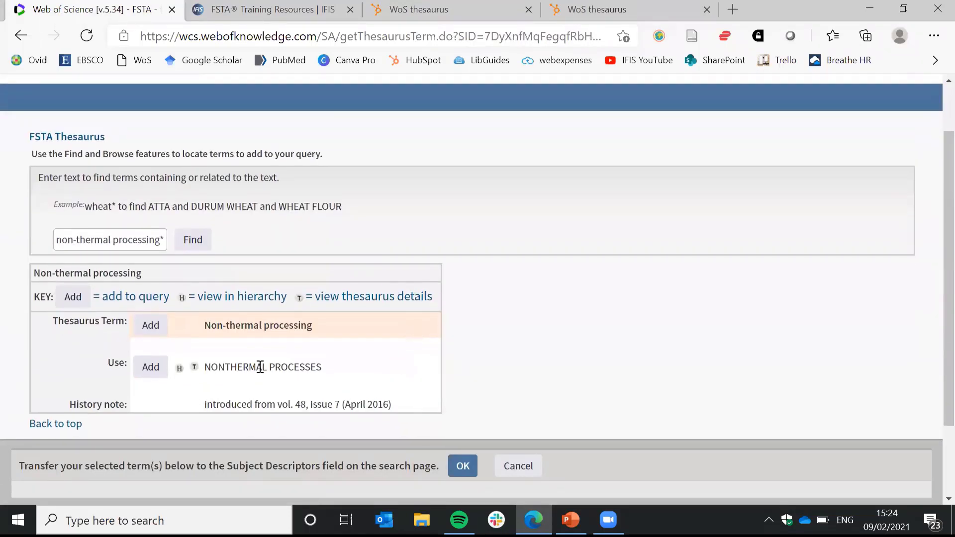
pyautogui.click(194, 367)
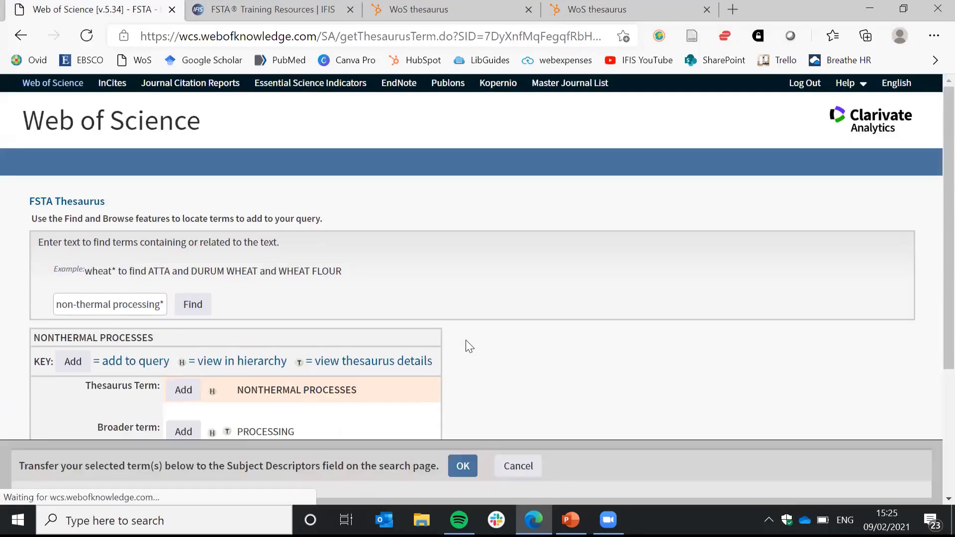
pyautogui.scroll(-2, 466, 344)
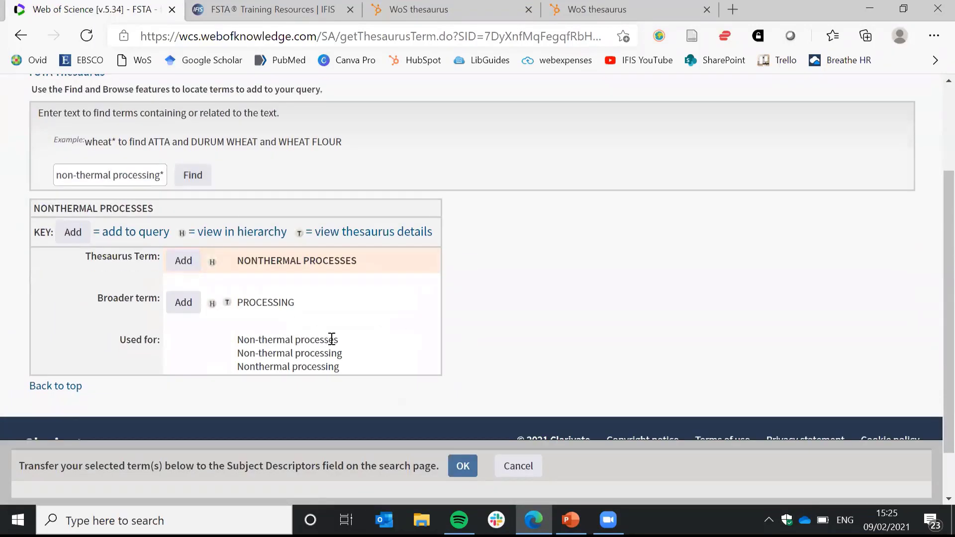
pyautogui.moveTo(336, 367); pyautogui.dragTo(238, 342)
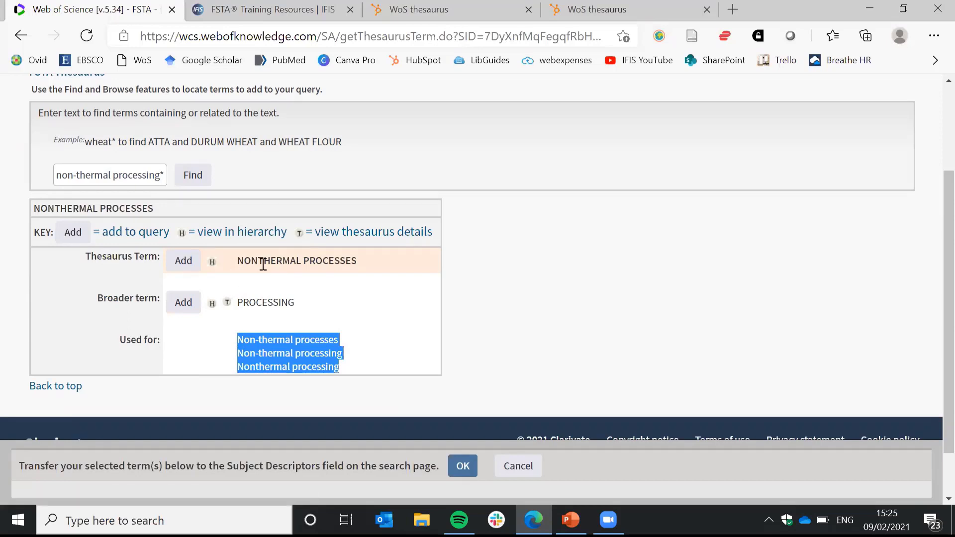
# View NONTHERMAL PROCESSES in the thesaurus hierarchy and examine the terms surrounding it under TECHNOLOGY
pyautogui.click(212, 262)
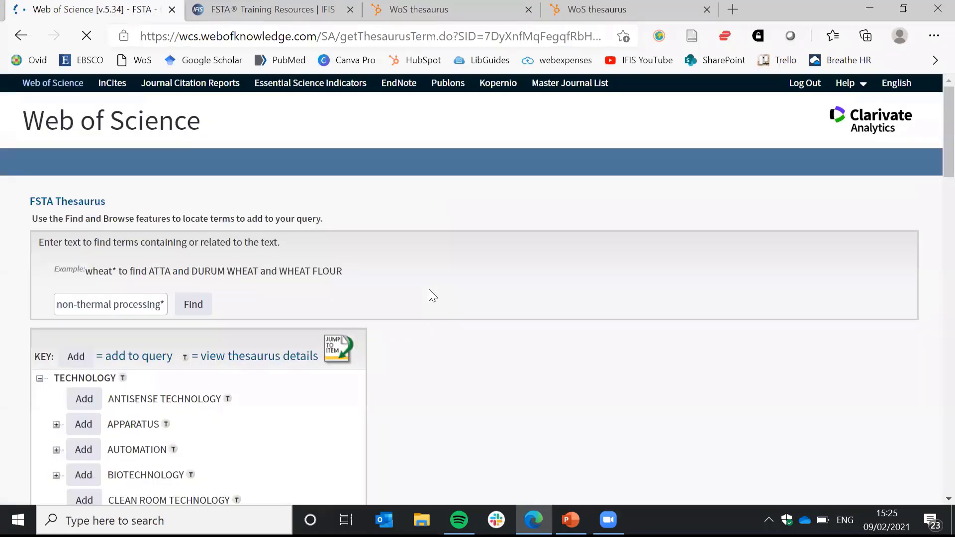
pyautogui.scroll(-5, 436, 304)
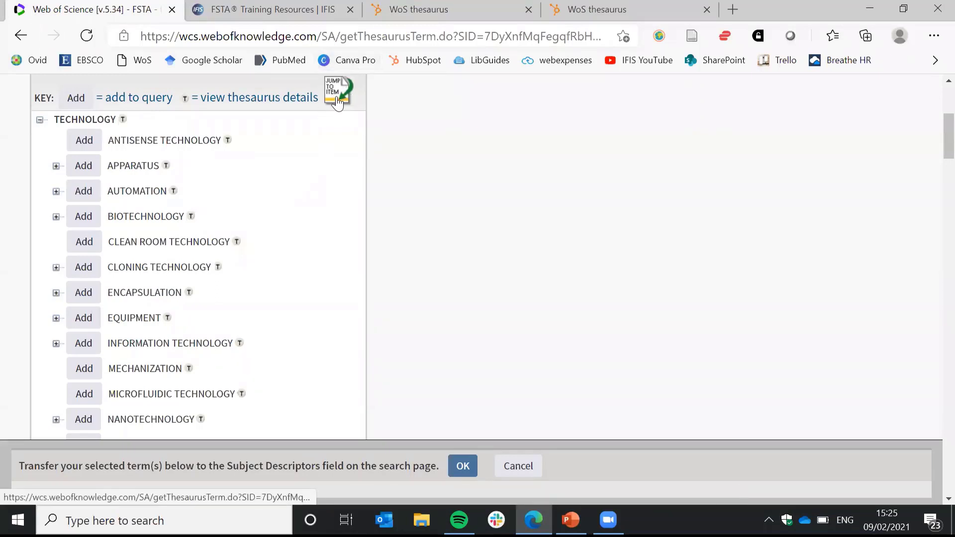
pyautogui.scroll(-10, 342, 232)
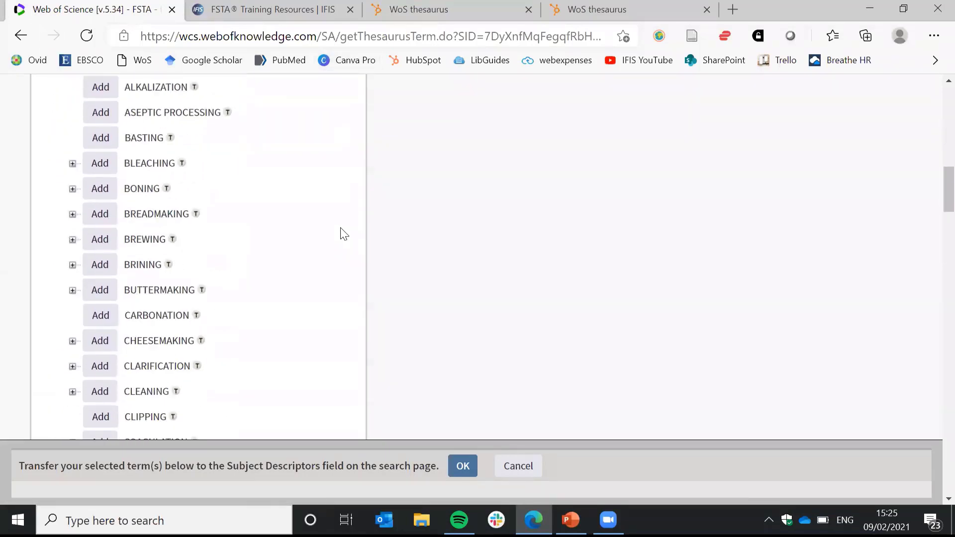
pyautogui.scroll(-15, 343, 230)
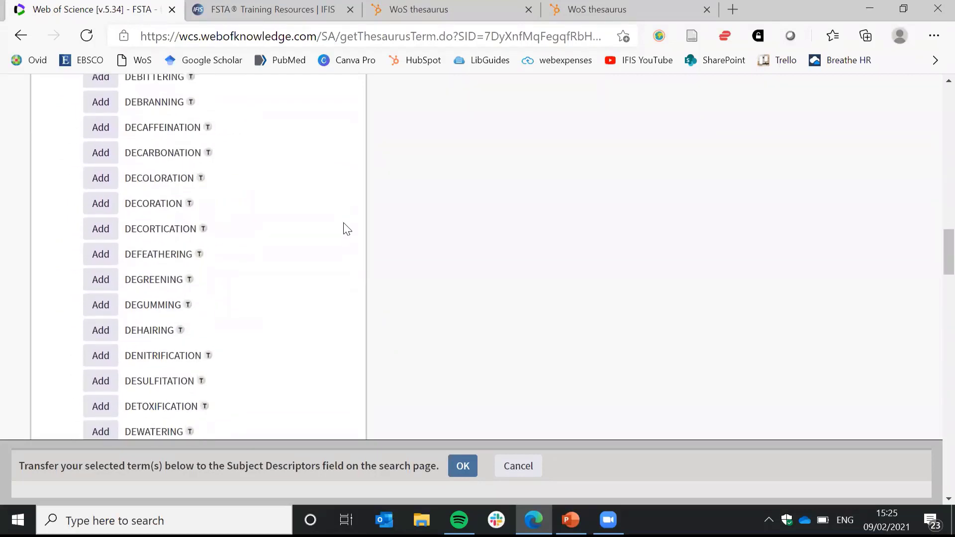
pyautogui.scroll(-15, 347, 228)
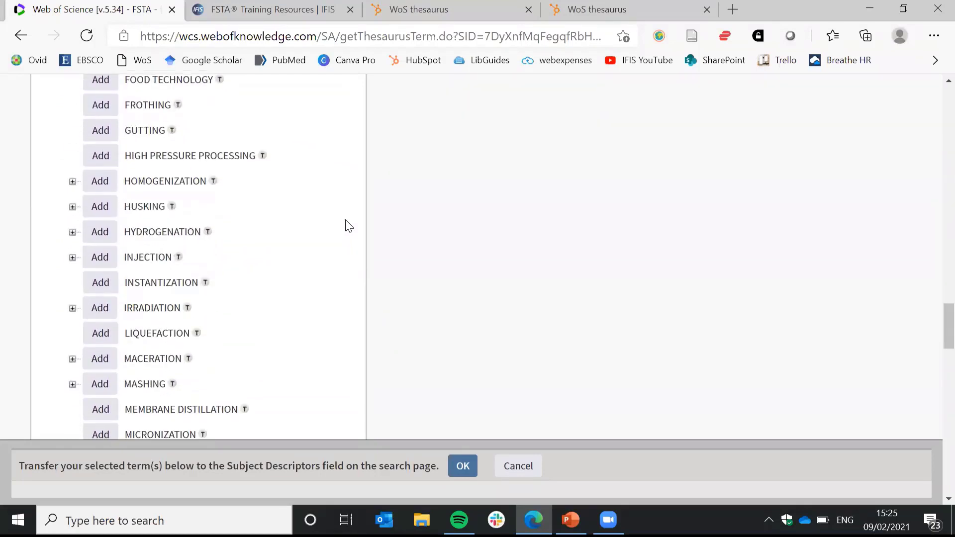
pyautogui.scroll(-3, 349, 226)
pyautogui.scroll(-5, 348, 224)
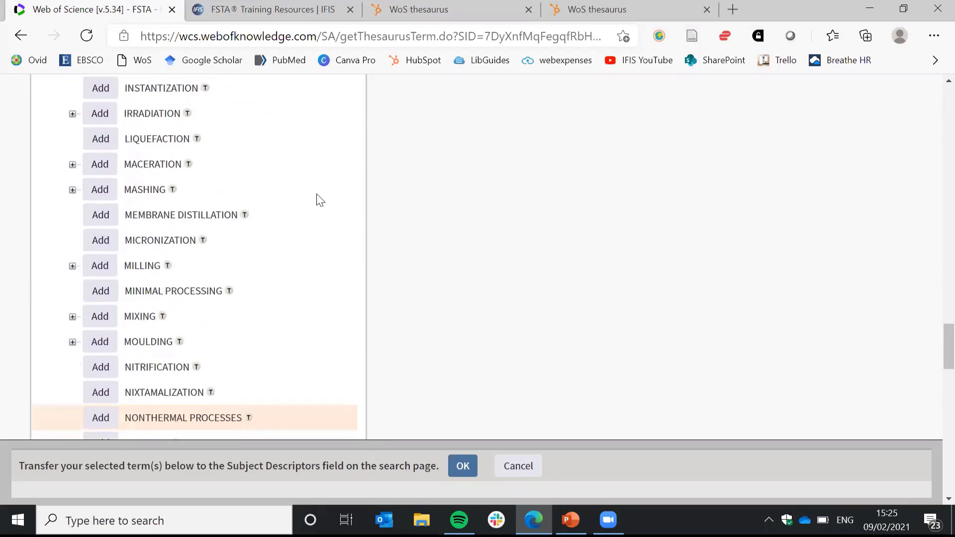
pyautogui.scroll(-5, 324, 298)
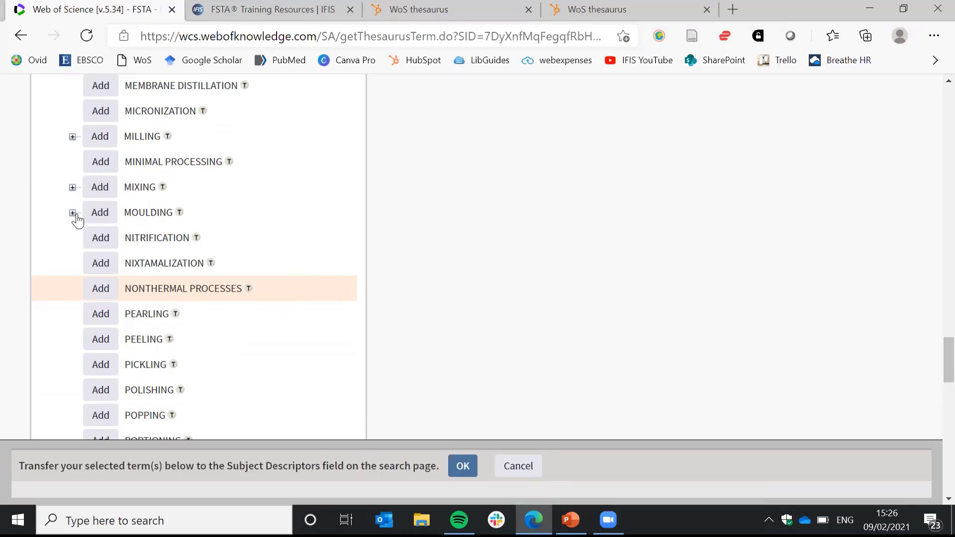
# Expand PRESSING in the thesaurus hierarchy and examine its narrower terms
pyautogui.scroll(-3, 215, 245)
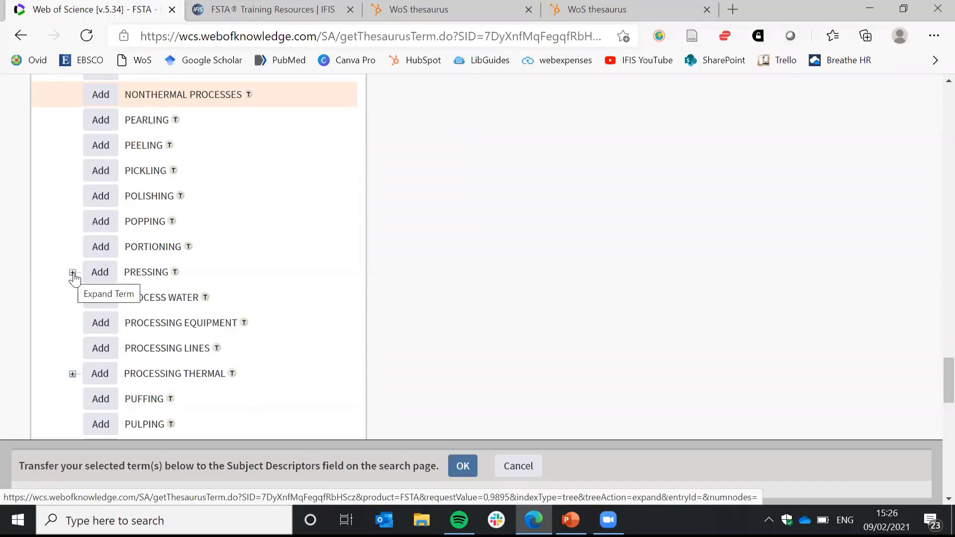
pyautogui.click(72, 273)
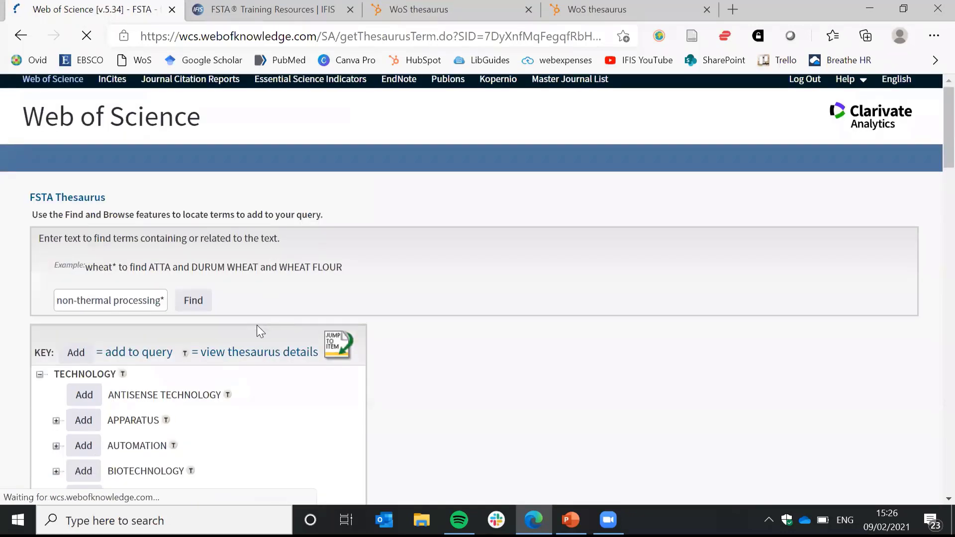
pyautogui.scroll(-5, 258, 328)
pyautogui.scroll(-20, 264, 333)
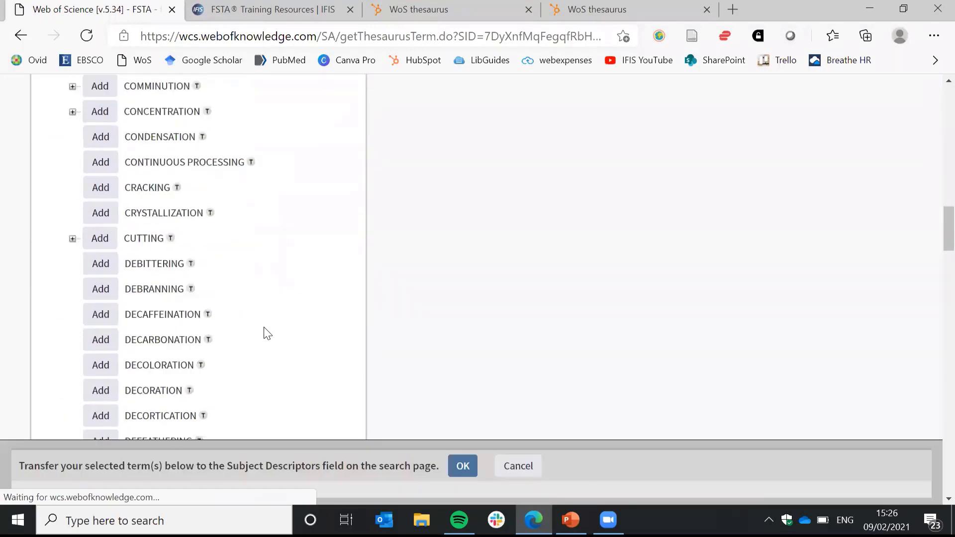
pyautogui.scroll(-20, 268, 328)
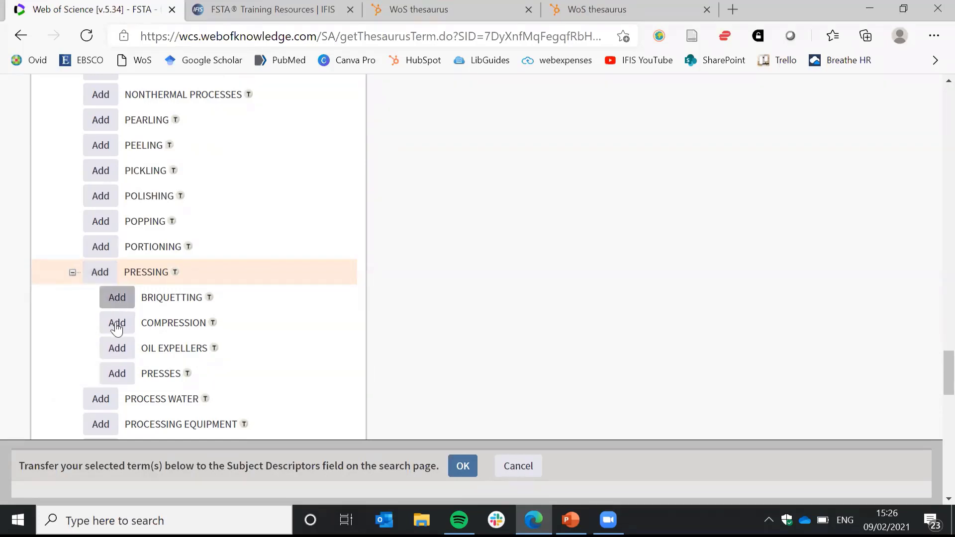
# Add NONTHERMAL PROCESSES from the hierarchy to the query and transfer it to the second Descriptors search field
pyautogui.scroll(3, 268, 343)
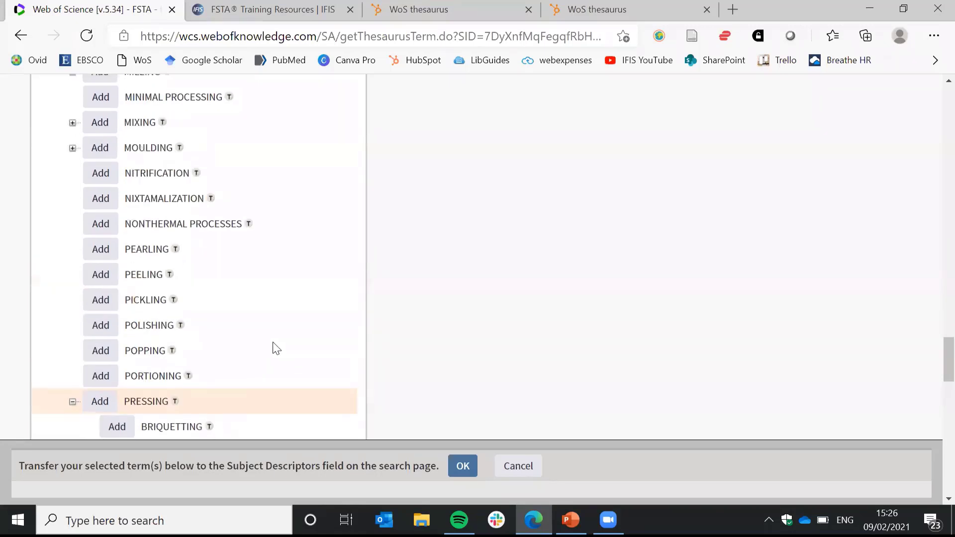
pyautogui.scroll(7, 276, 348)
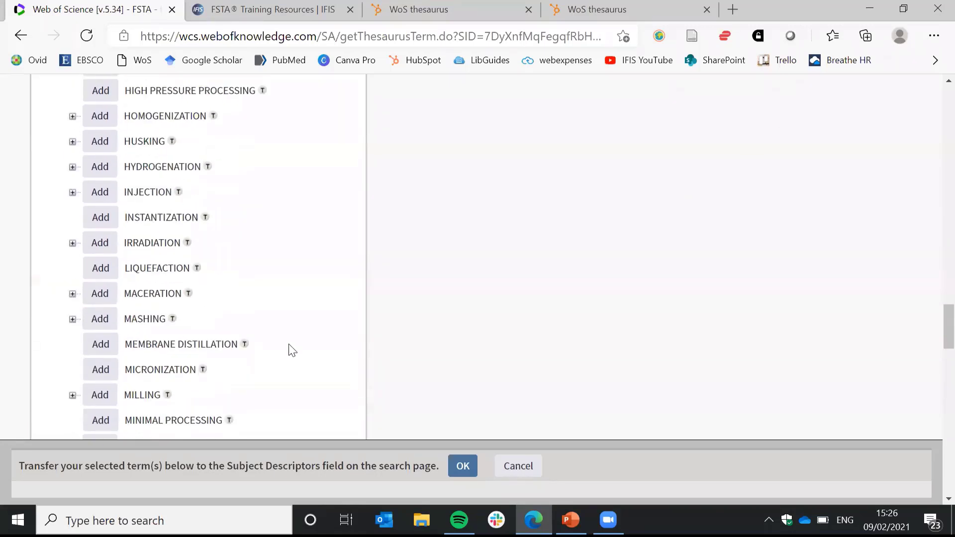
pyautogui.scroll(-4, 293, 350)
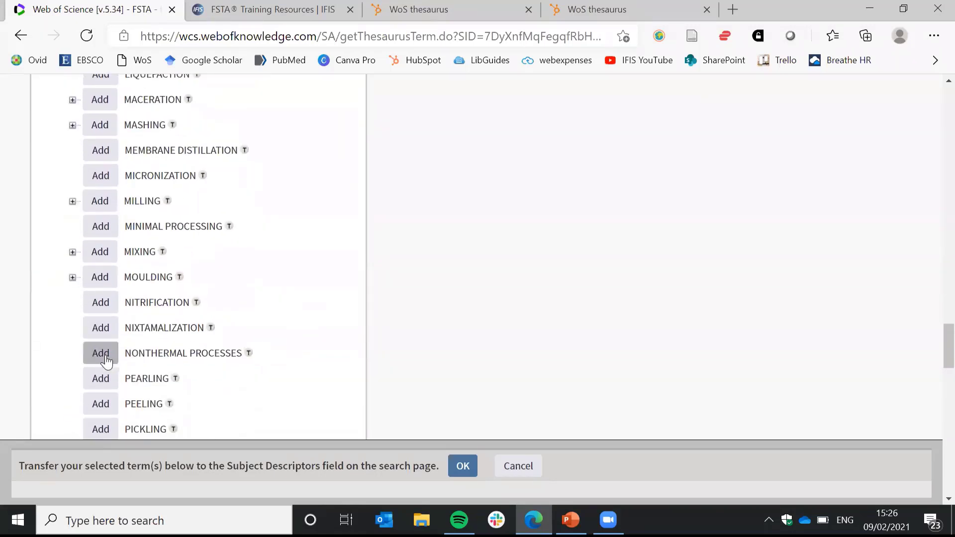
pyautogui.click(105, 356)
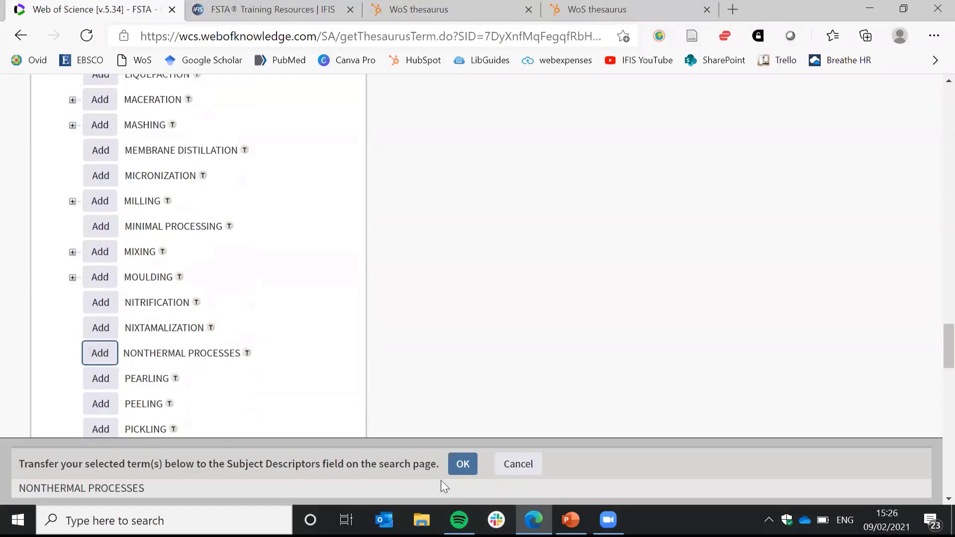
pyautogui.click(470, 463)
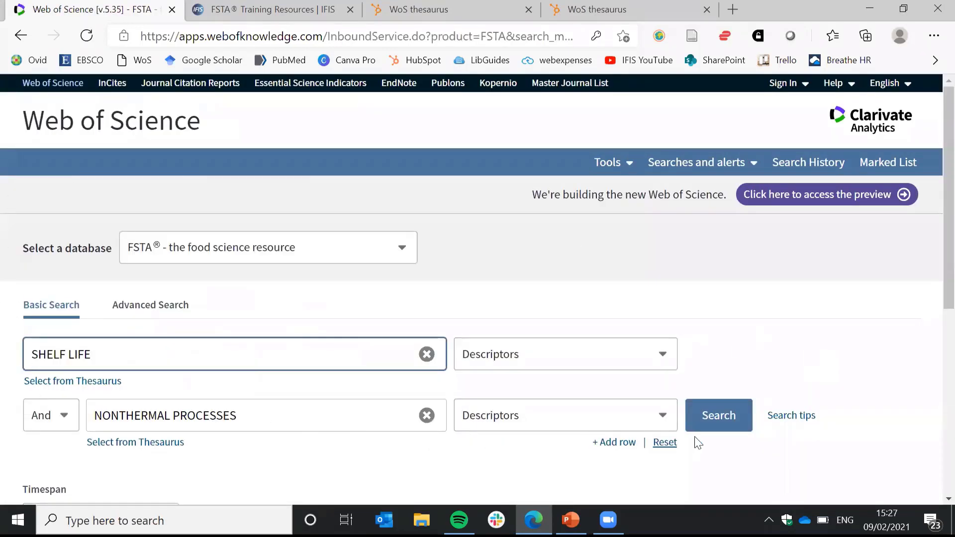
# Run the descriptor search for SHELF LIFE and NONTHERMAL PROCESSES, then return to the basic search form
pyautogui.click(735, 416)
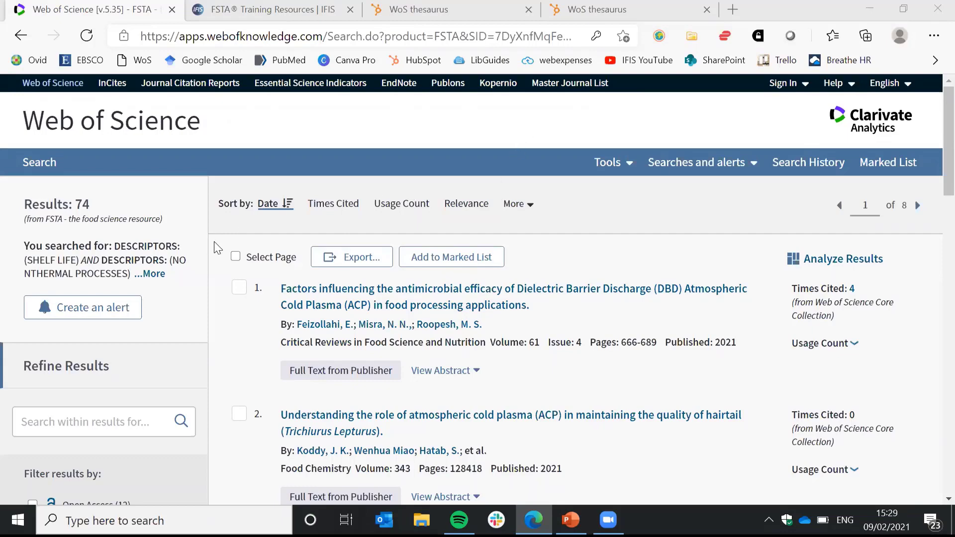
pyautogui.click(39, 164)
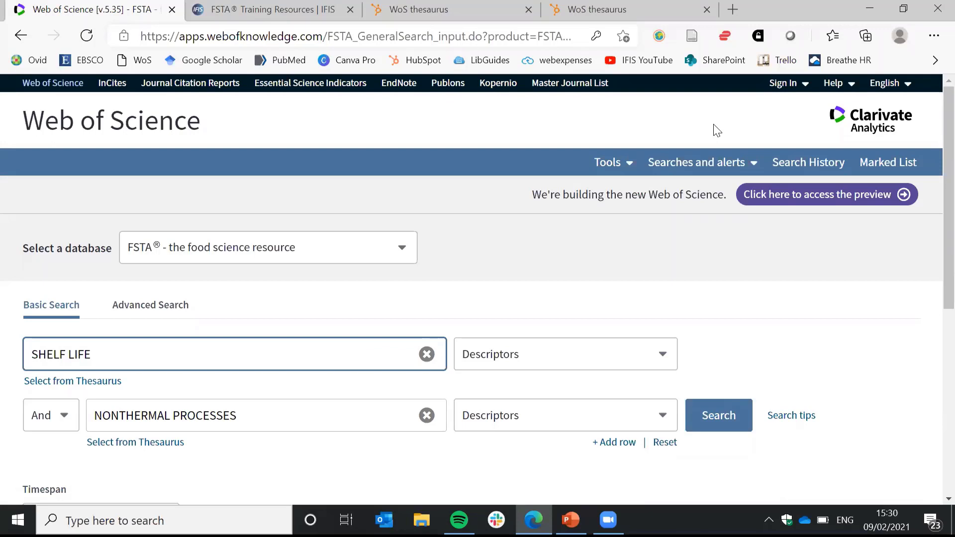
# Close the Web of Science page and open the Quick Reference Guide: FSTA Thesaurus from the IFIS training resources
pyautogui.hotkey('ctrl', 'w')
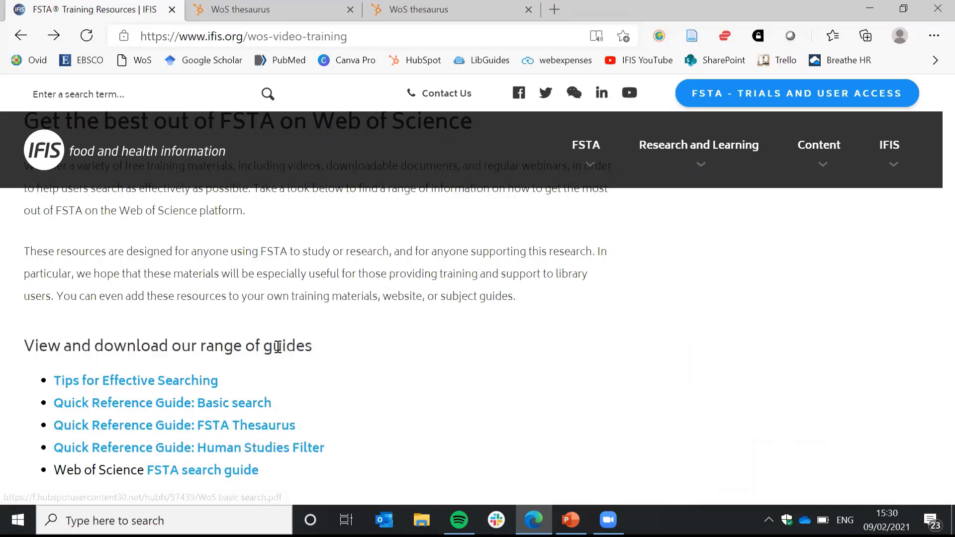
pyautogui.click(277, 426)
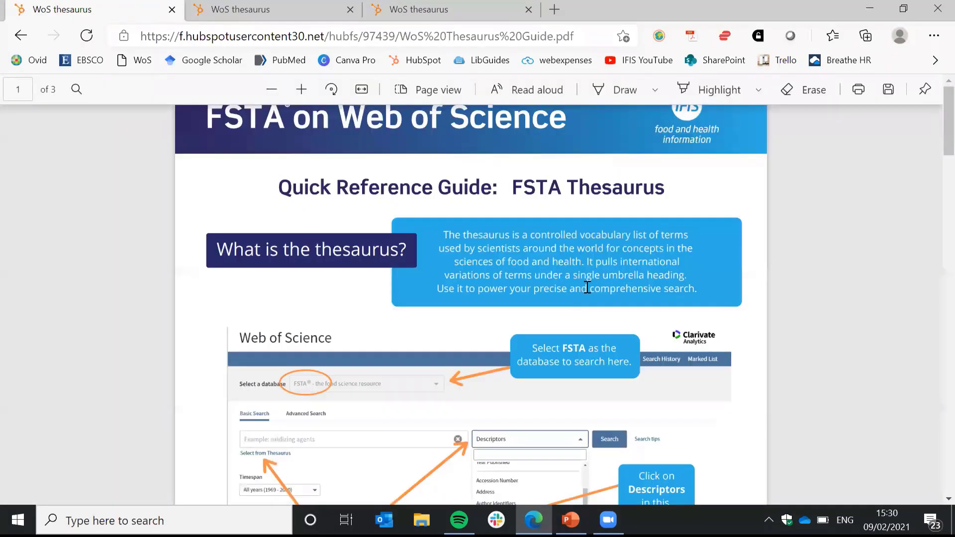
# Read through the FSTA Thesaurus guide from the database selection instructions to the section on viewing thesaurus details
pyautogui.scroll(-1, 815, 302)
pyautogui.scroll(-4, 830, 310)
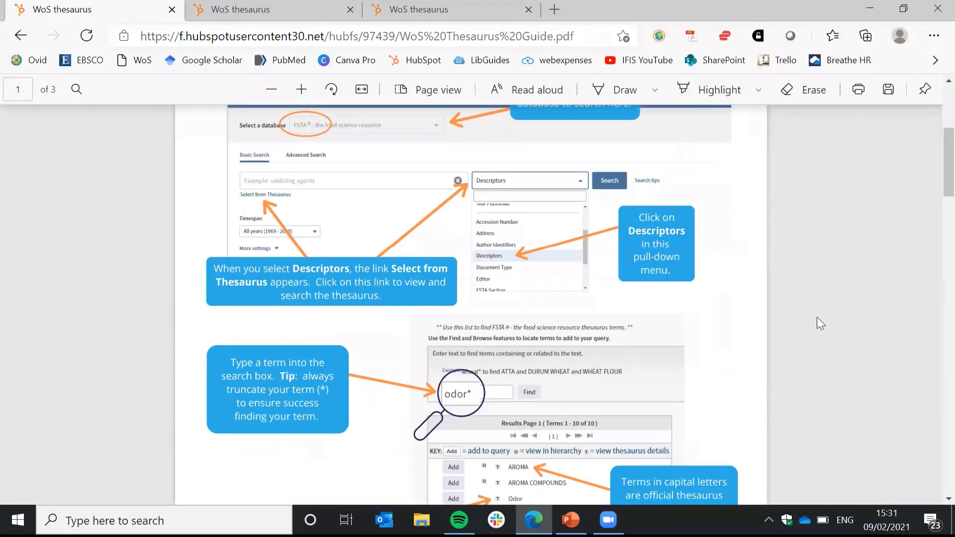
pyautogui.scroll(-4, 801, 323)
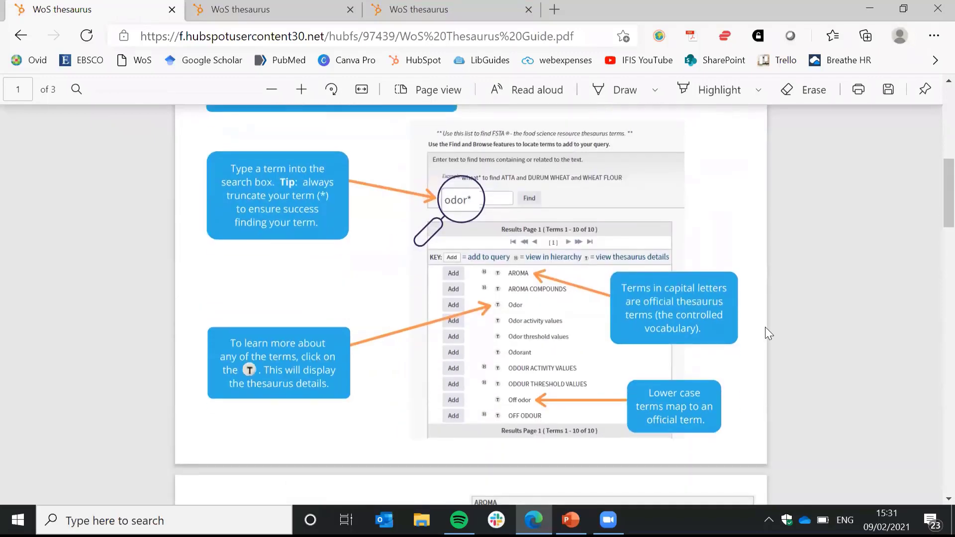
pyautogui.scroll(-5, 746, 348)
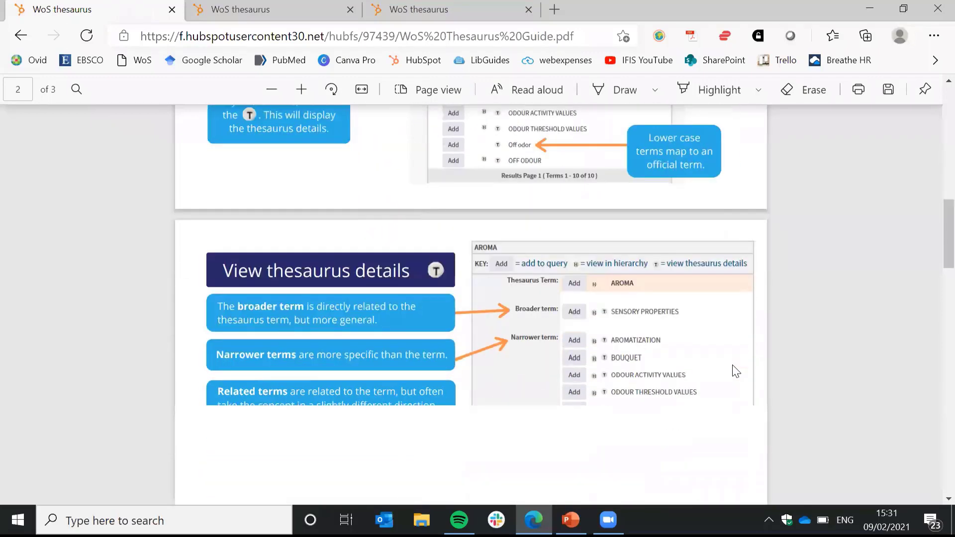
pyautogui.scroll(-1, 735, 372)
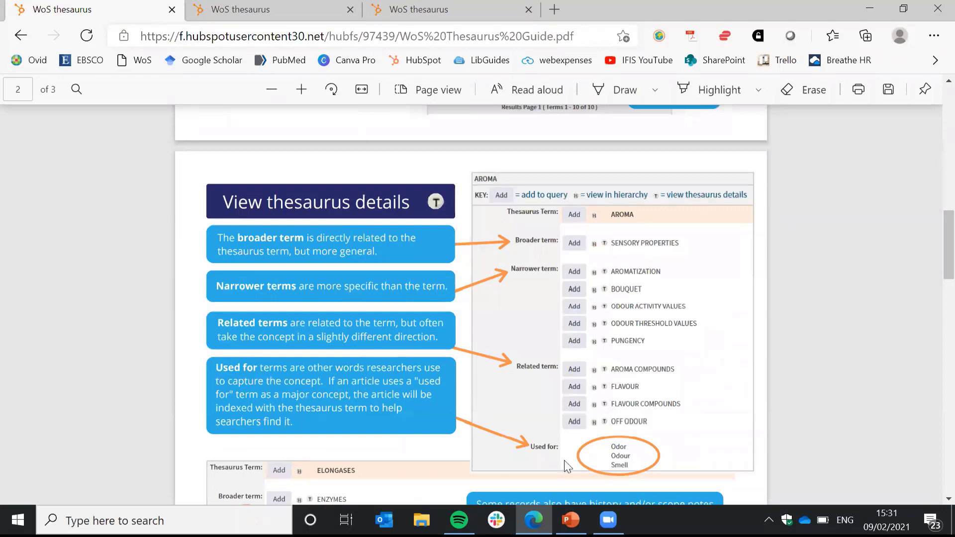
# Switch to the PowerPoint presentation, start the slide show from slide 2 and advance to the closing thank-you slide
pyautogui.click(581, 517)
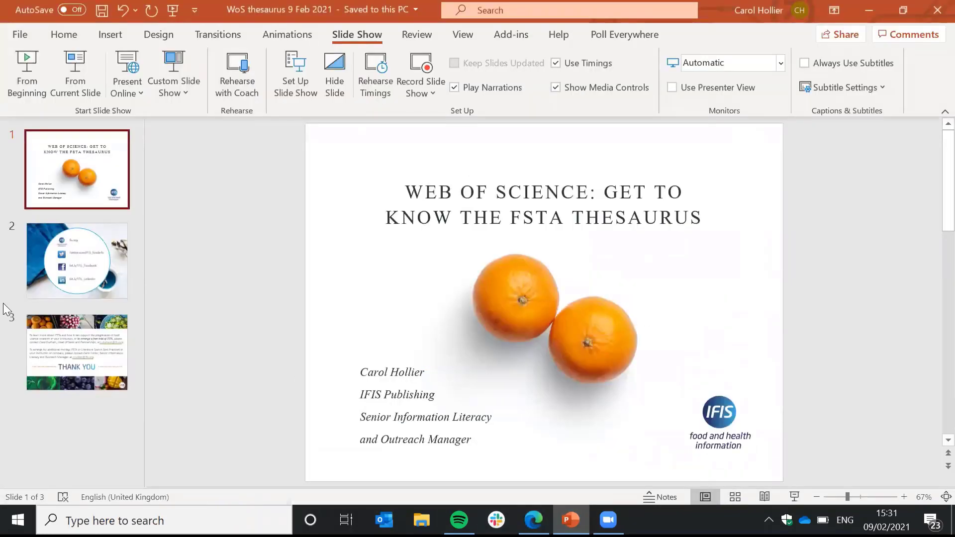
pyautogui.click(75, 263)
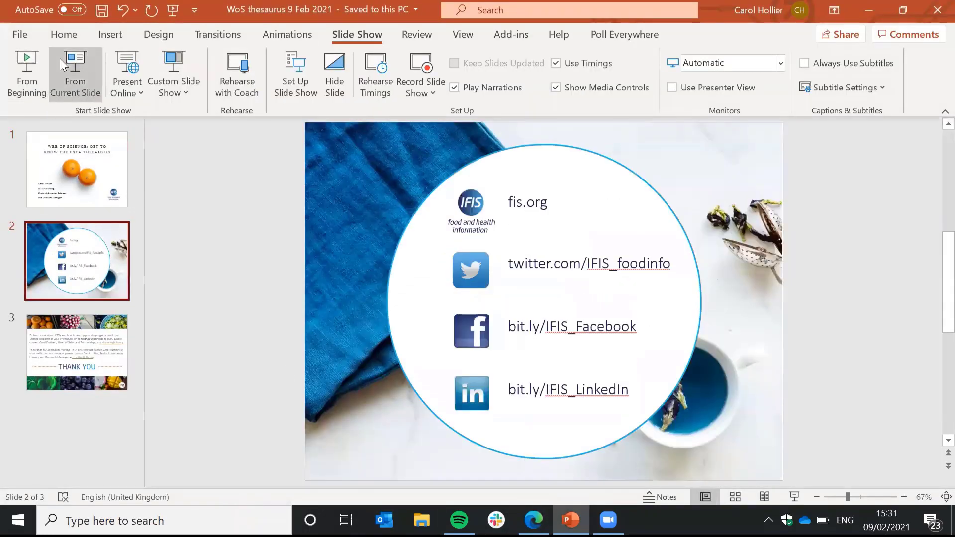
pyautogui.click(75, 75)
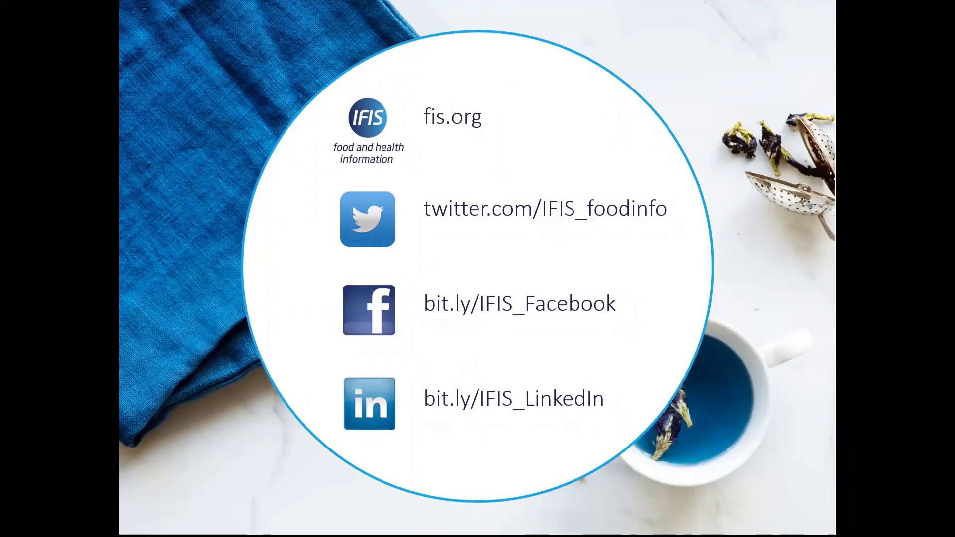
pyautogui.press('Right')
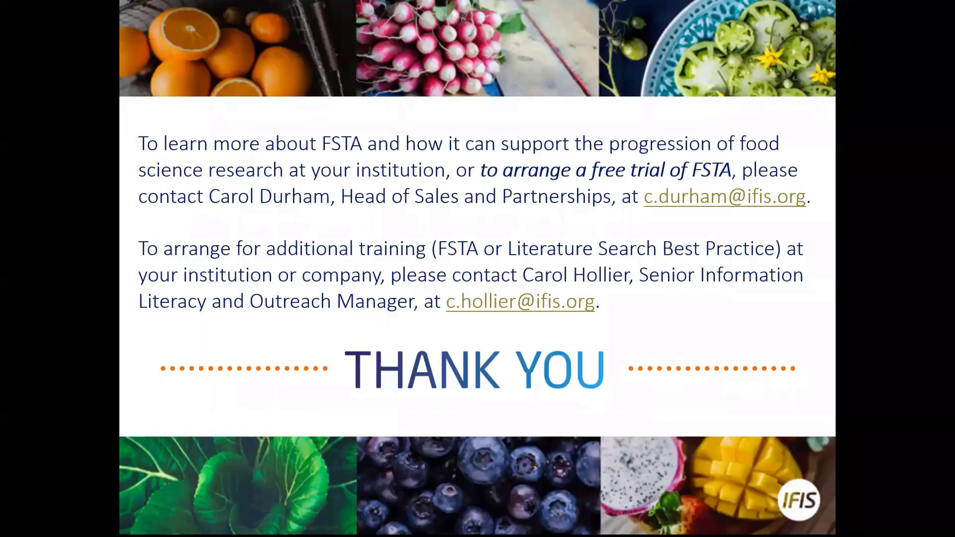